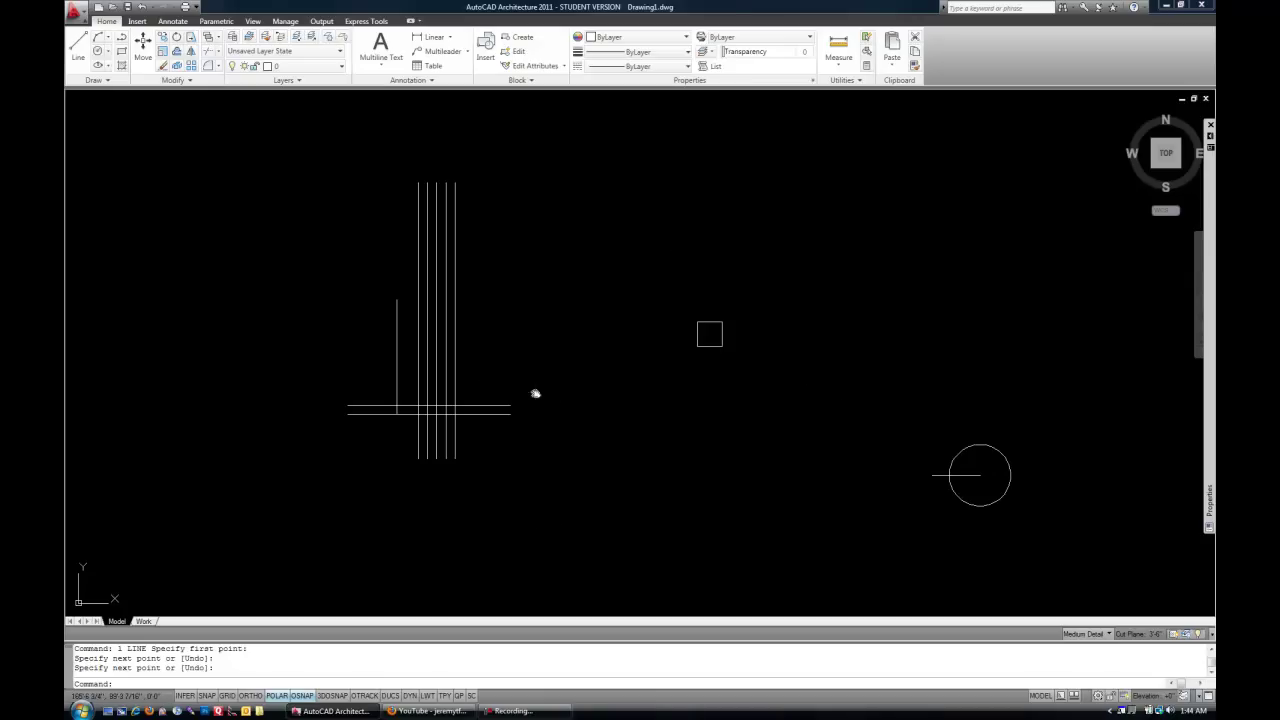
Step: Stretch the upper ends of the five long vertical lines 10' straight upward
mouse_move(535, 393)
middle_mouse_down()
mouse_move(662, 436)
mouse_move(654, 445)
middle_mouse_up()
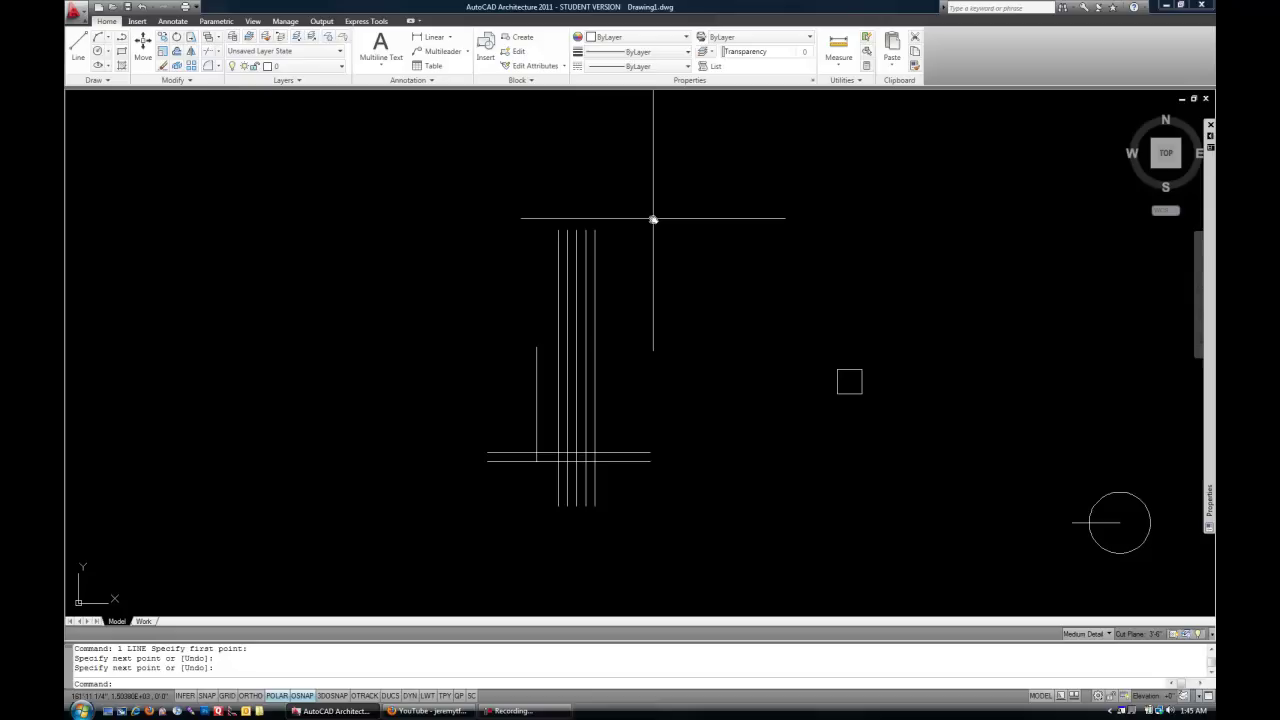
key("Return")
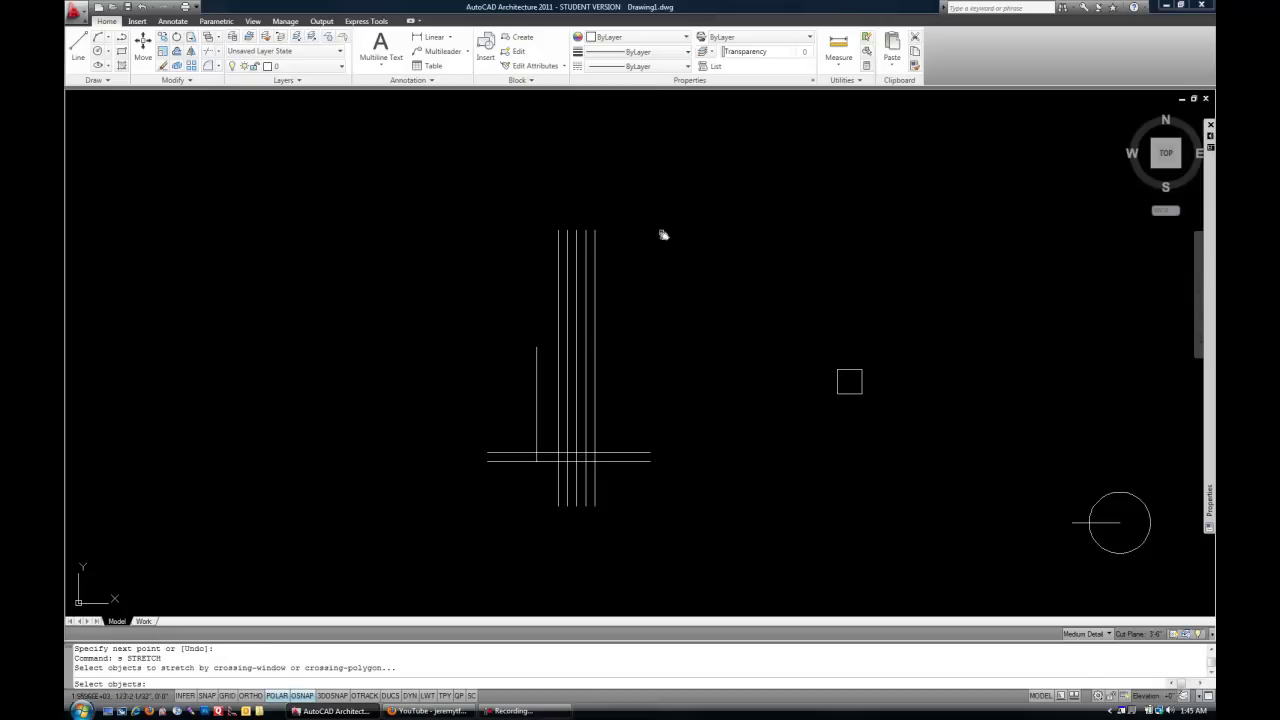
mouse_move(686, 294)
middle_mouse_down()
mouse_move(771, 340)
mouse_move(763, 303)
middle_mouse_up()
scroll(768, 327, "up", 2)
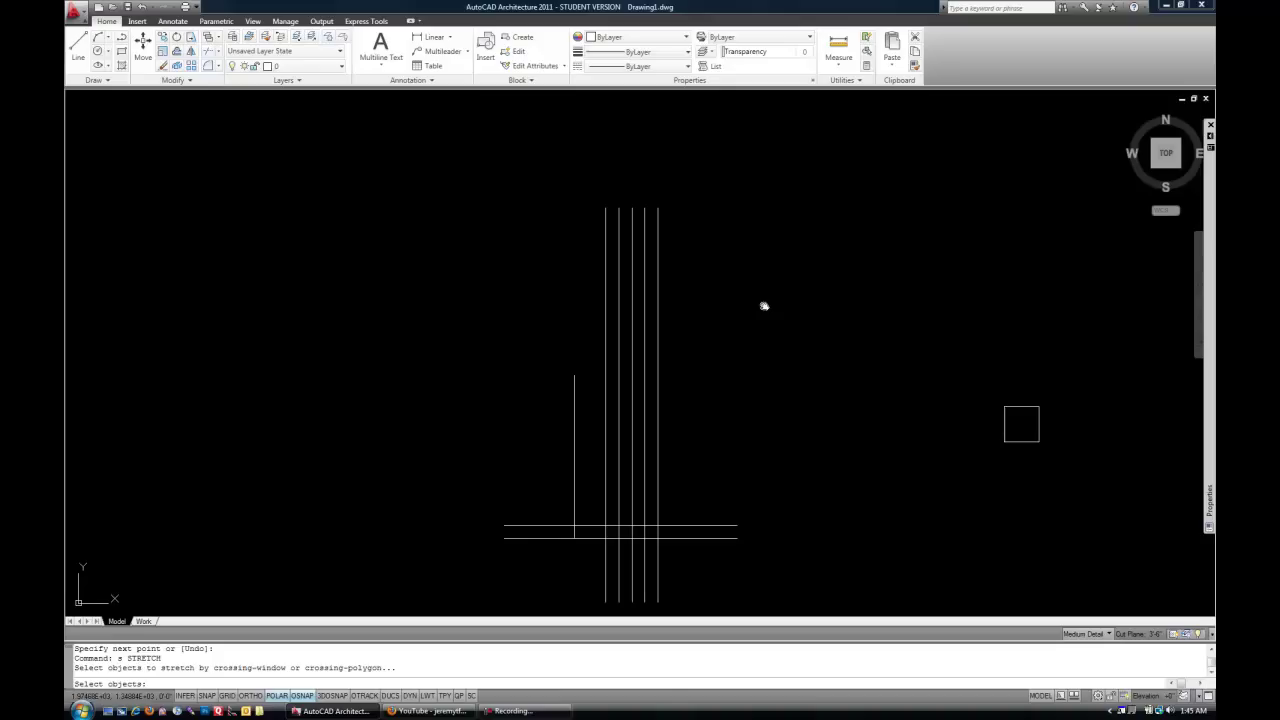
left_click(748, 141)
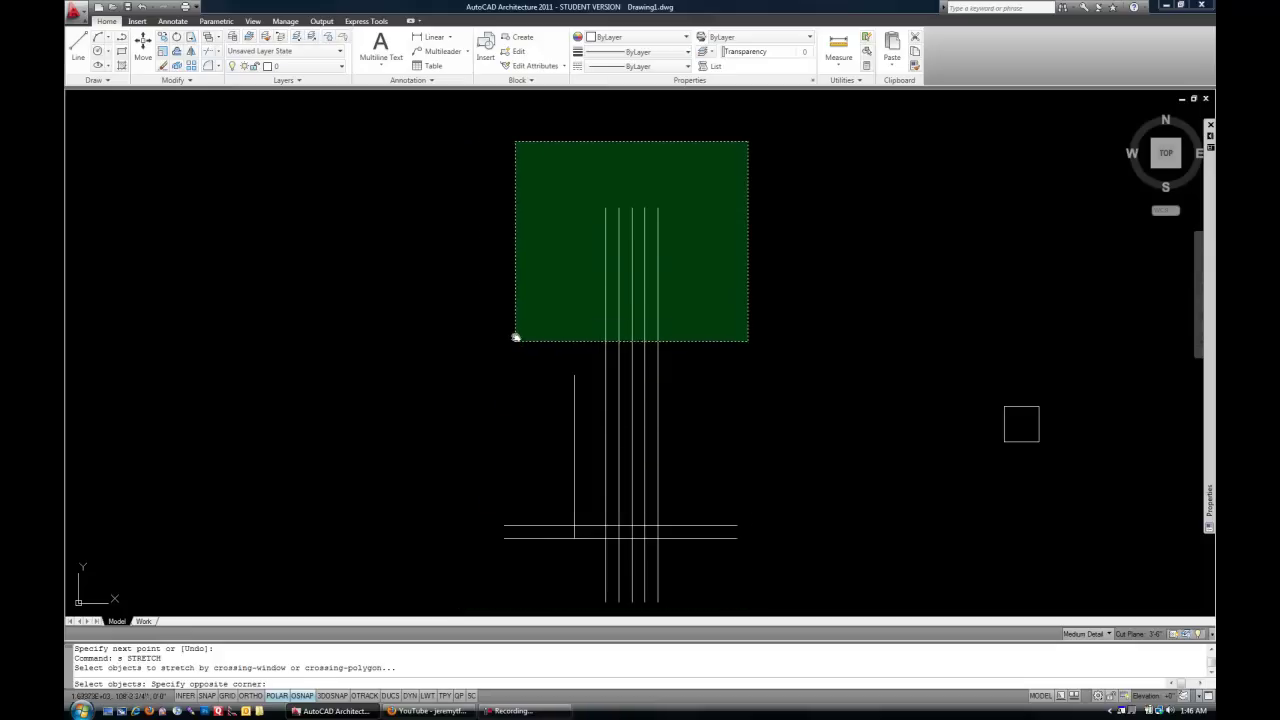
left_click(502, 257)
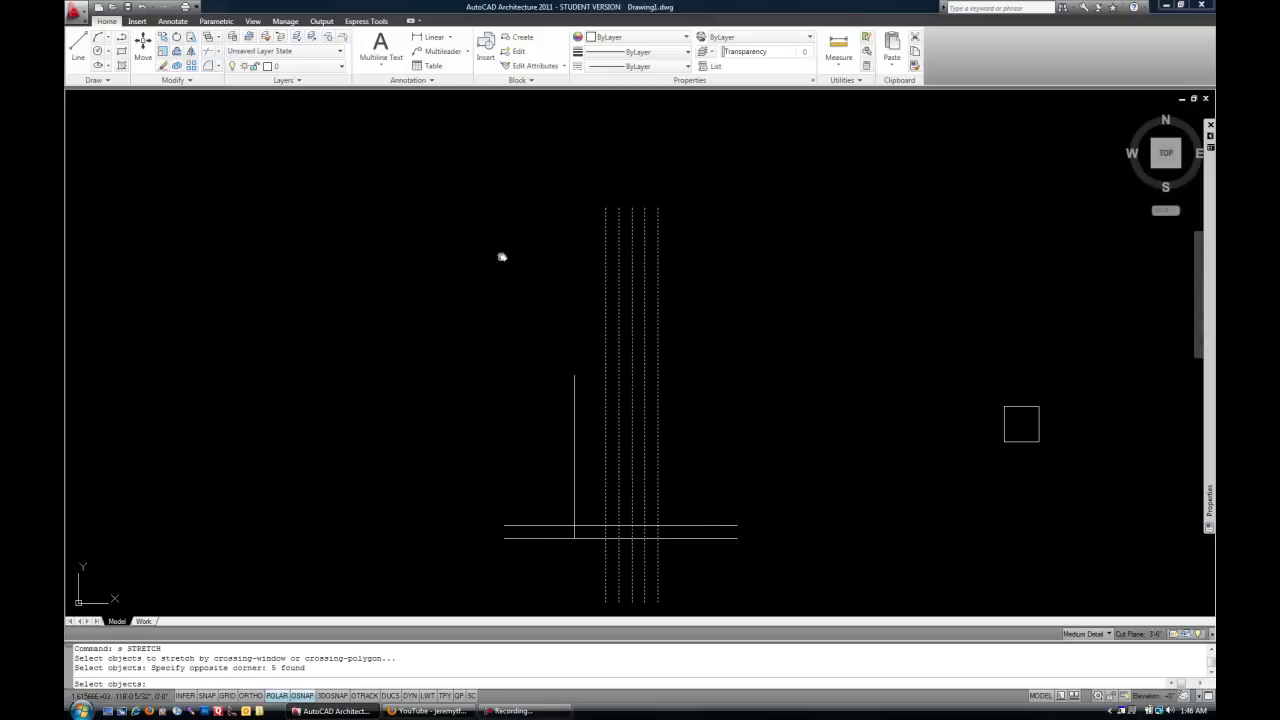
key("Return")
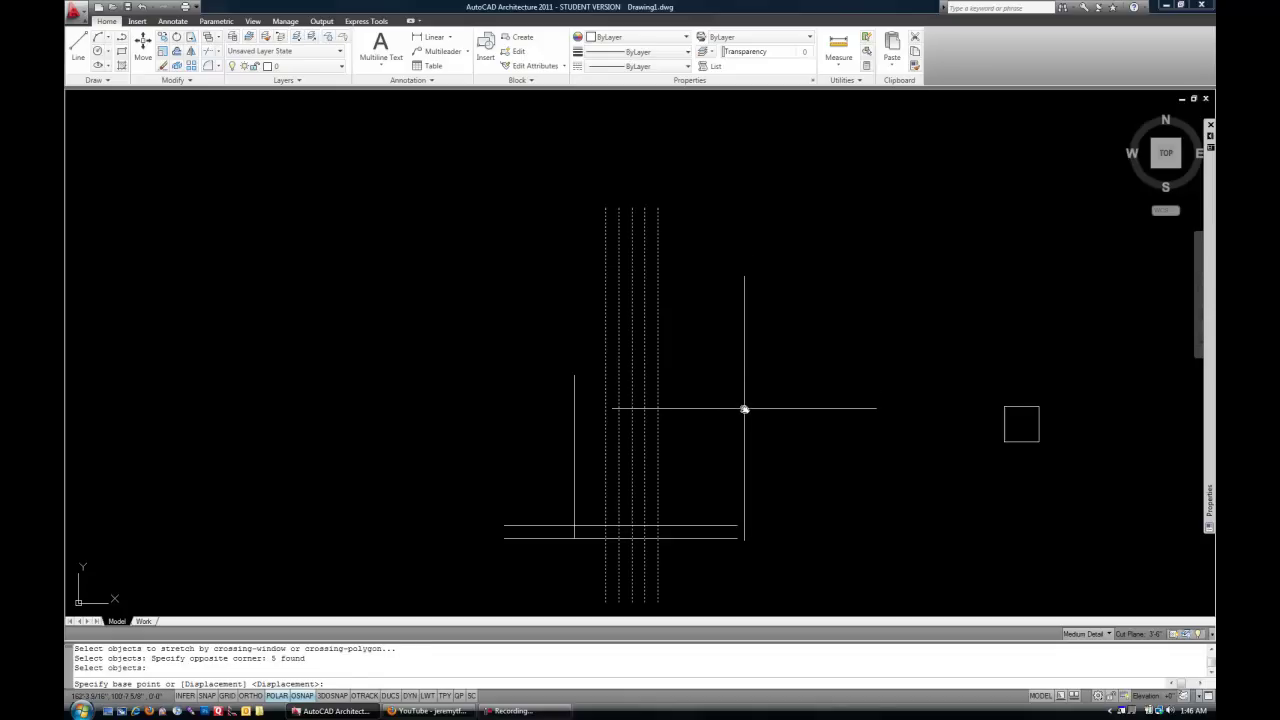
left_click(744, 392)
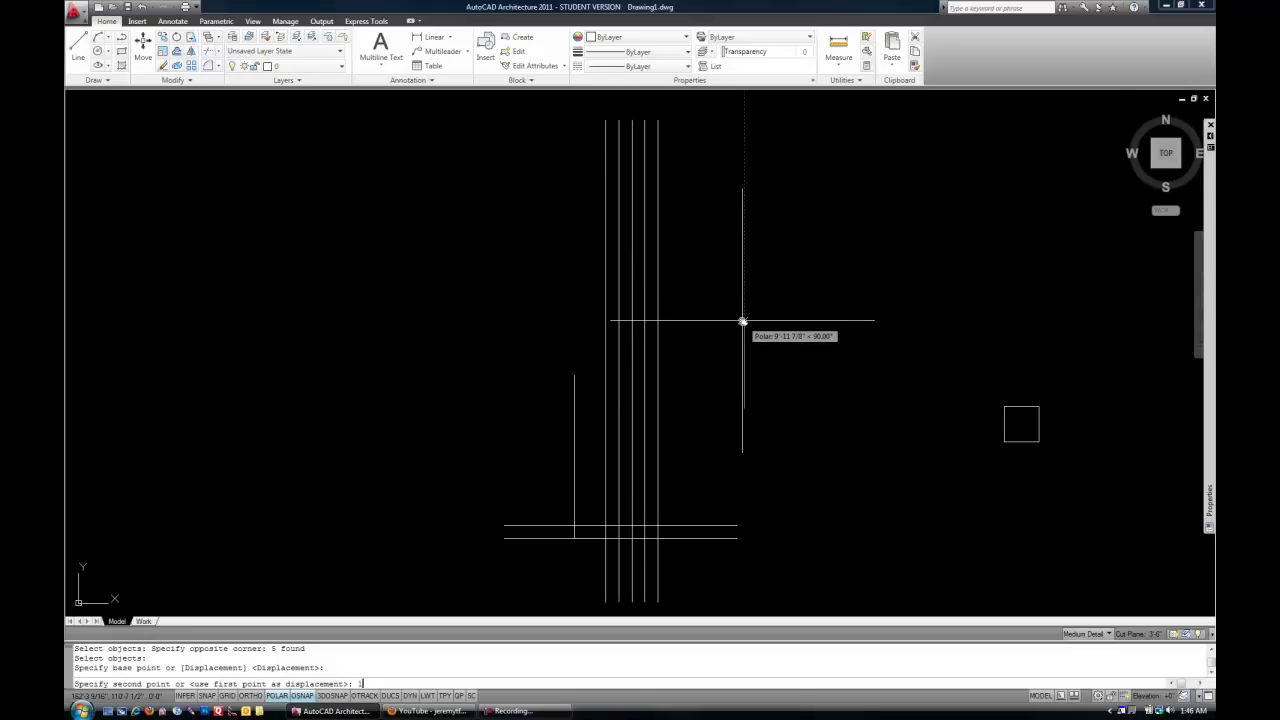
type("0'")
key("Return")
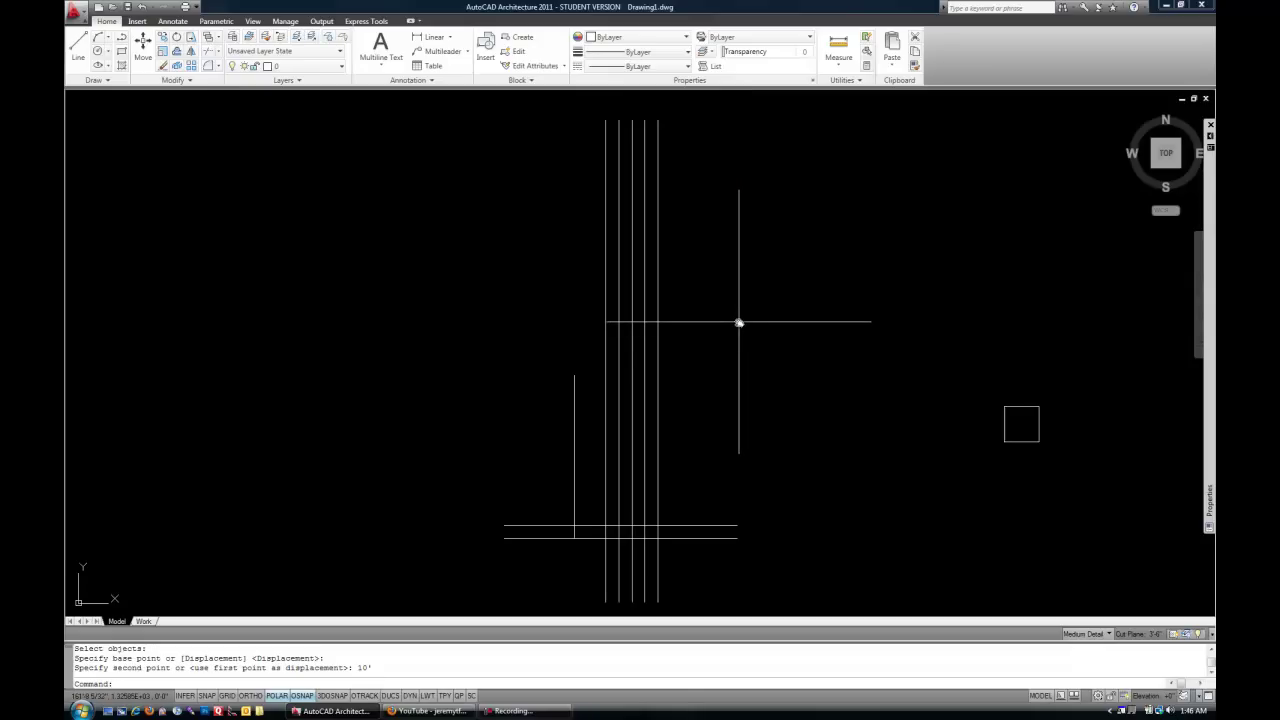
Step: Draw a large rectangle in the empty area left of the vertical lines
scroll(738, 322, "down", 1)
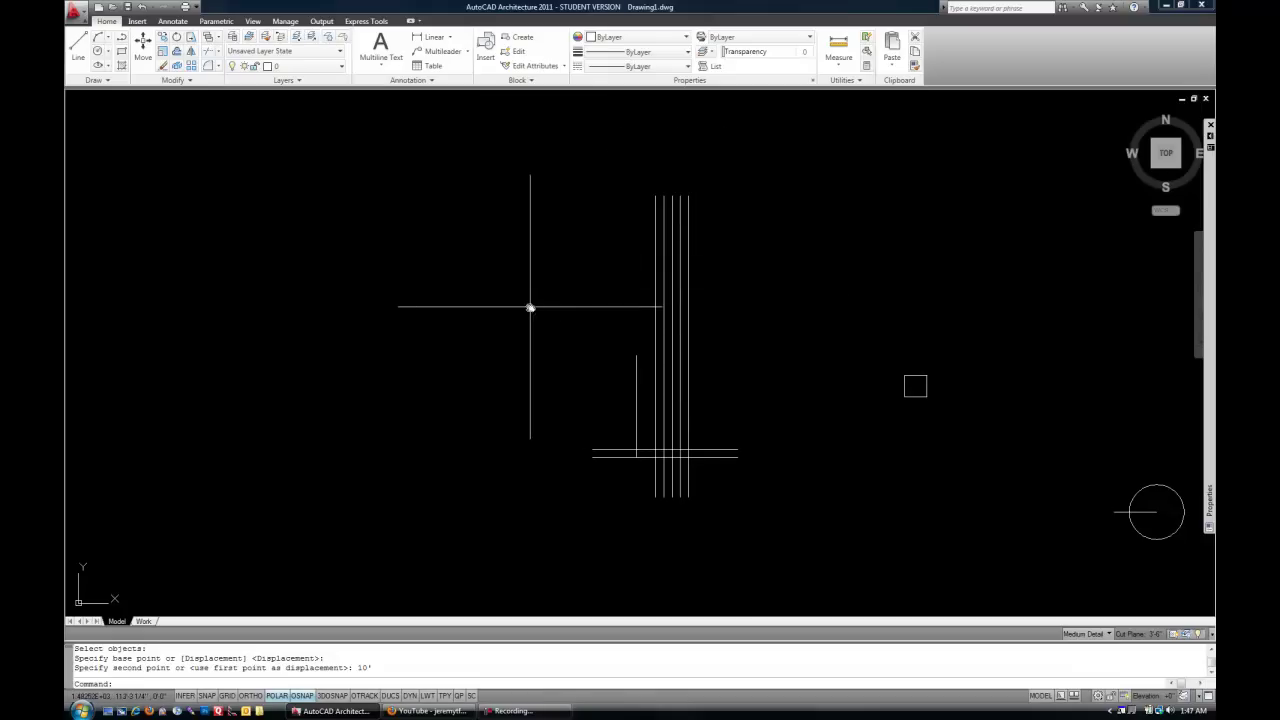
type("rec")
key("Return")
left_click(332, 256)
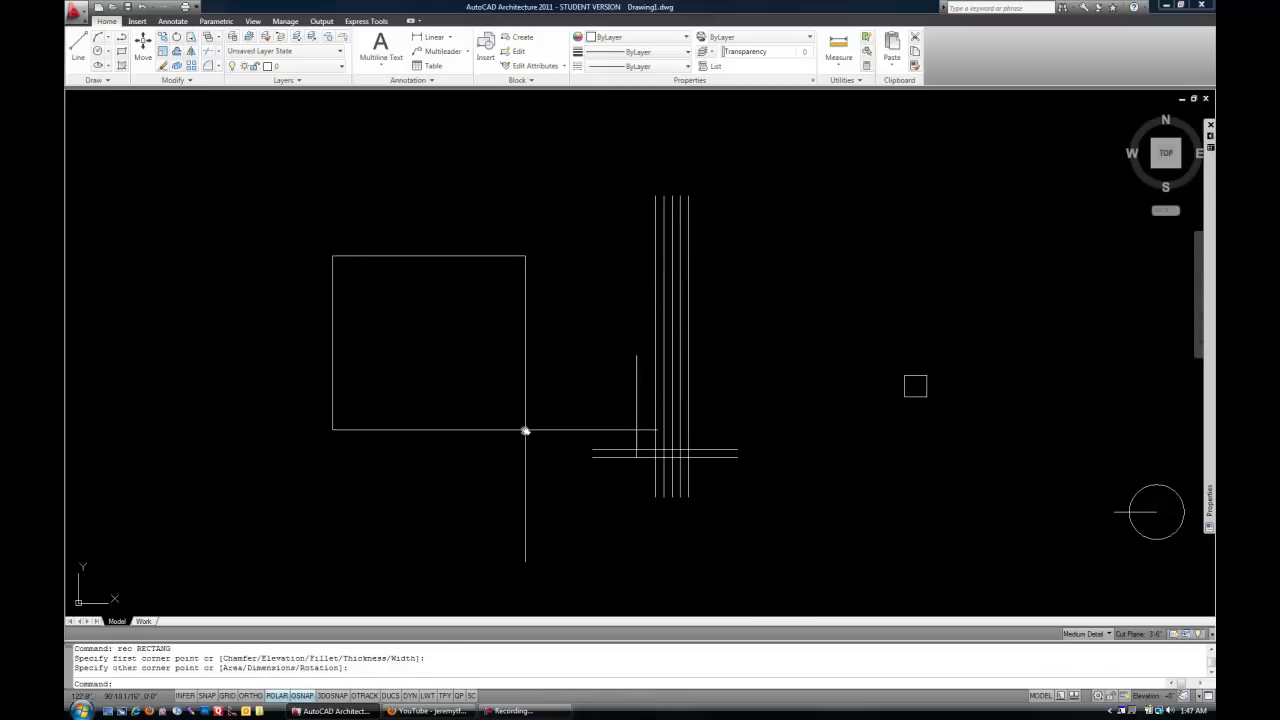
left_click(525, 429)
Step: Offset the large rectangle 8" inward to form double outer walls
type("o")
key("Return")
type("8")
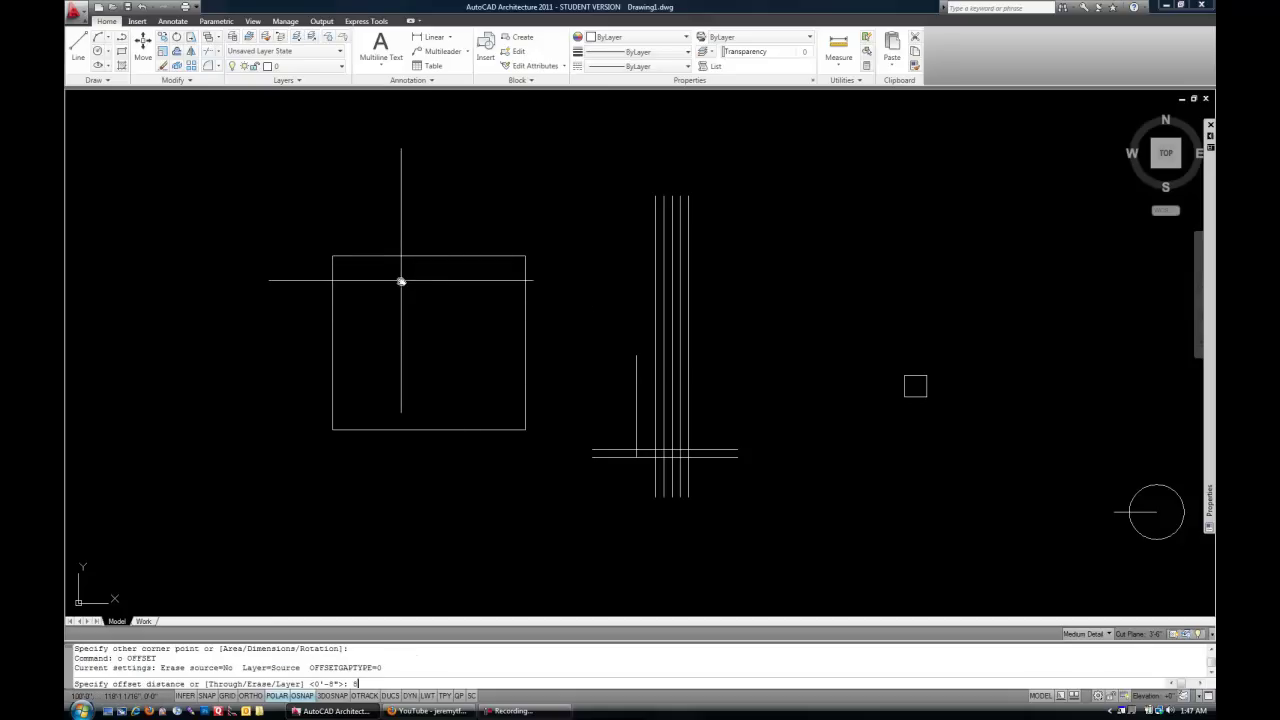
key("Return")
left_click(419, 261)
left_click(426, 323)
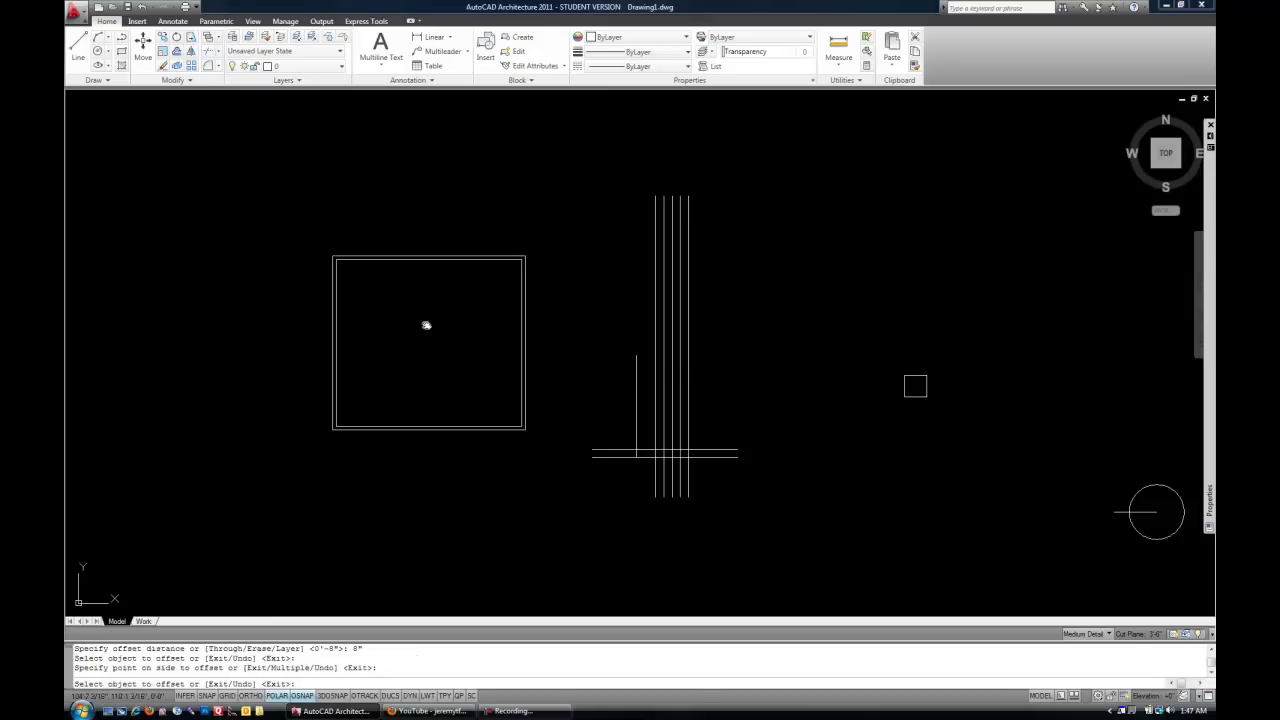
key("Return")
Step: Draw a vertical line about 11'-4" long downward from the middle of the inner rectangle's upper edge
type("l")
key("Return")
left_click(430, 260)
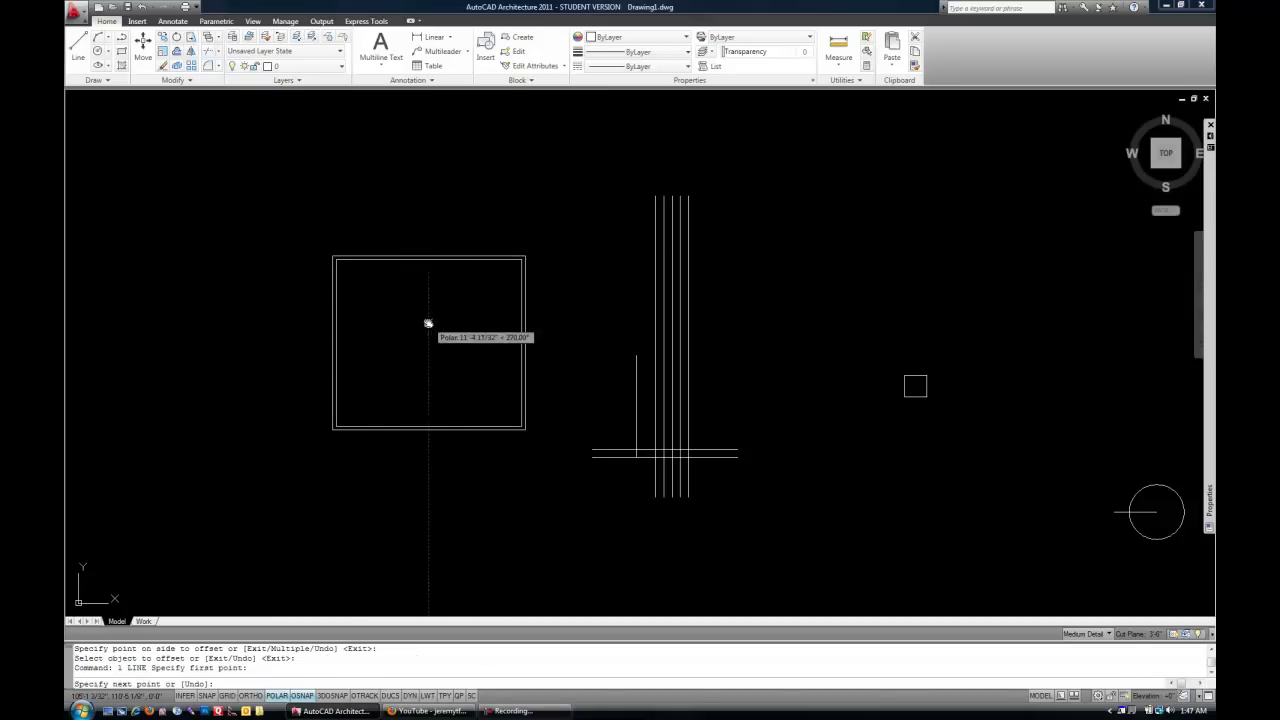
left_click(429, 322)
key("Return")
Step: Offset the short vertical line inside the rectangle 8" to the right to form an interior wall
type("o")
key("Return")
key("Return")
left_click(429, 292)
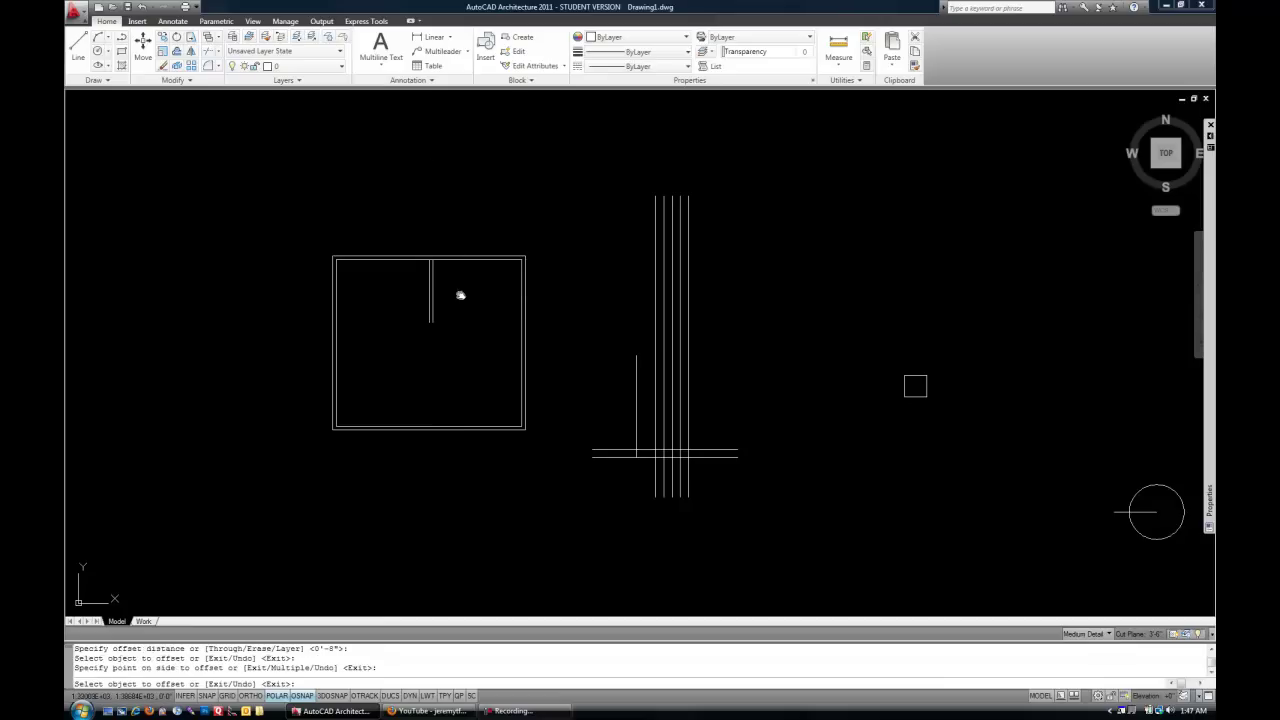
left_click(457, 294)
key("Return")
Step: Trim the inner rectangle's upper edge between the two interior wall lines
scroll(539, 351, "up", 2)
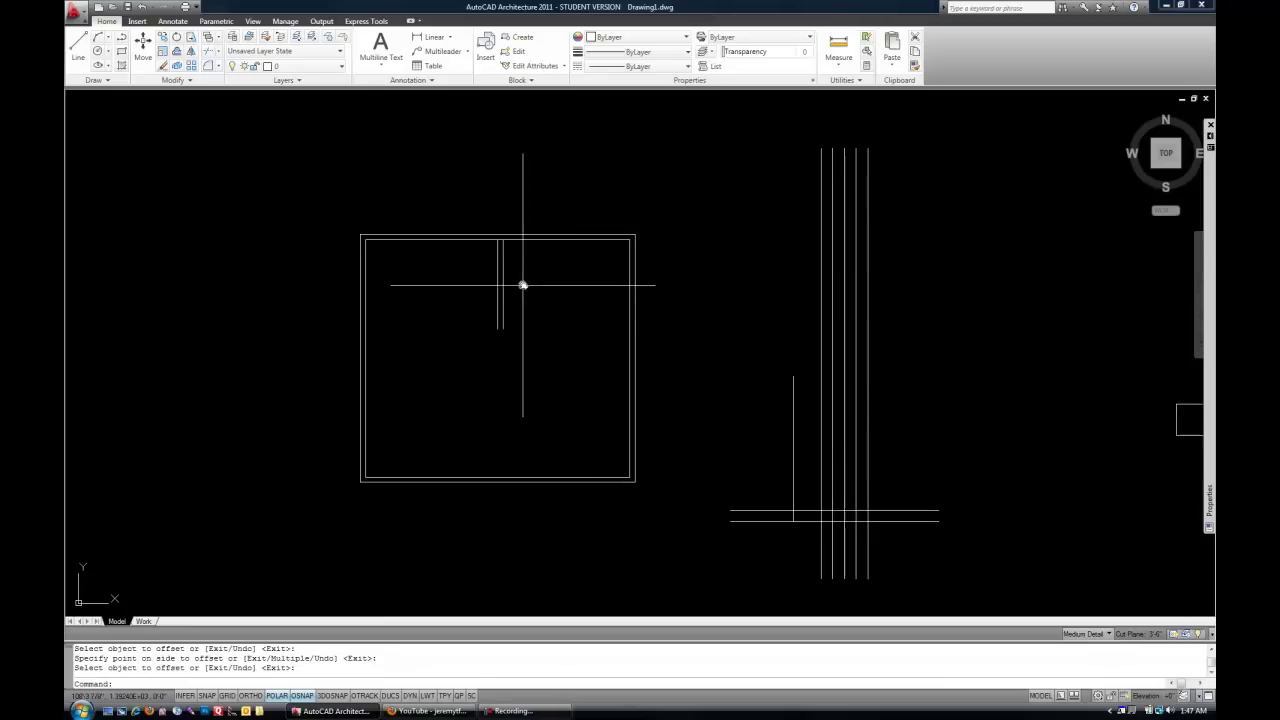
scroll(518, 275, "up", 2)
type("tr")
key("Return")
key("Return")
scroll(500, 230, "up", 4)
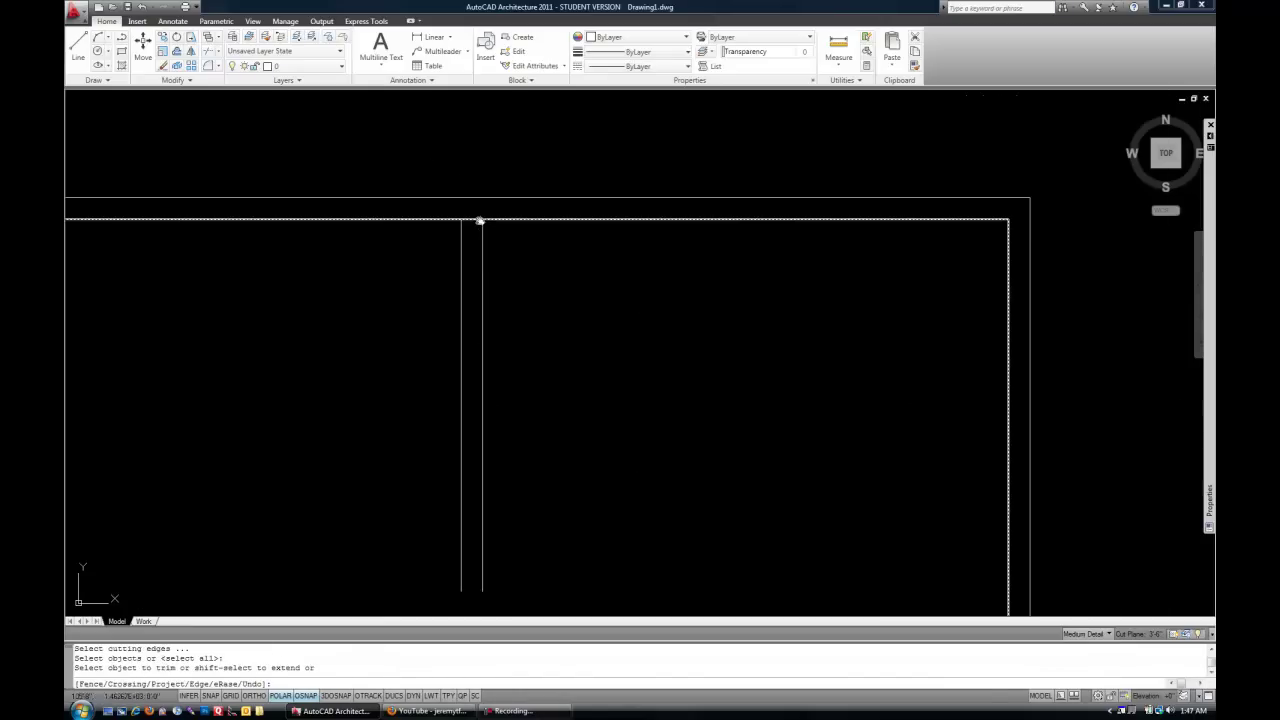
left_click(474, 220)
scroll(485, 250, "down", 3)
key("Return")
scroll(500, 317, "down", 2)
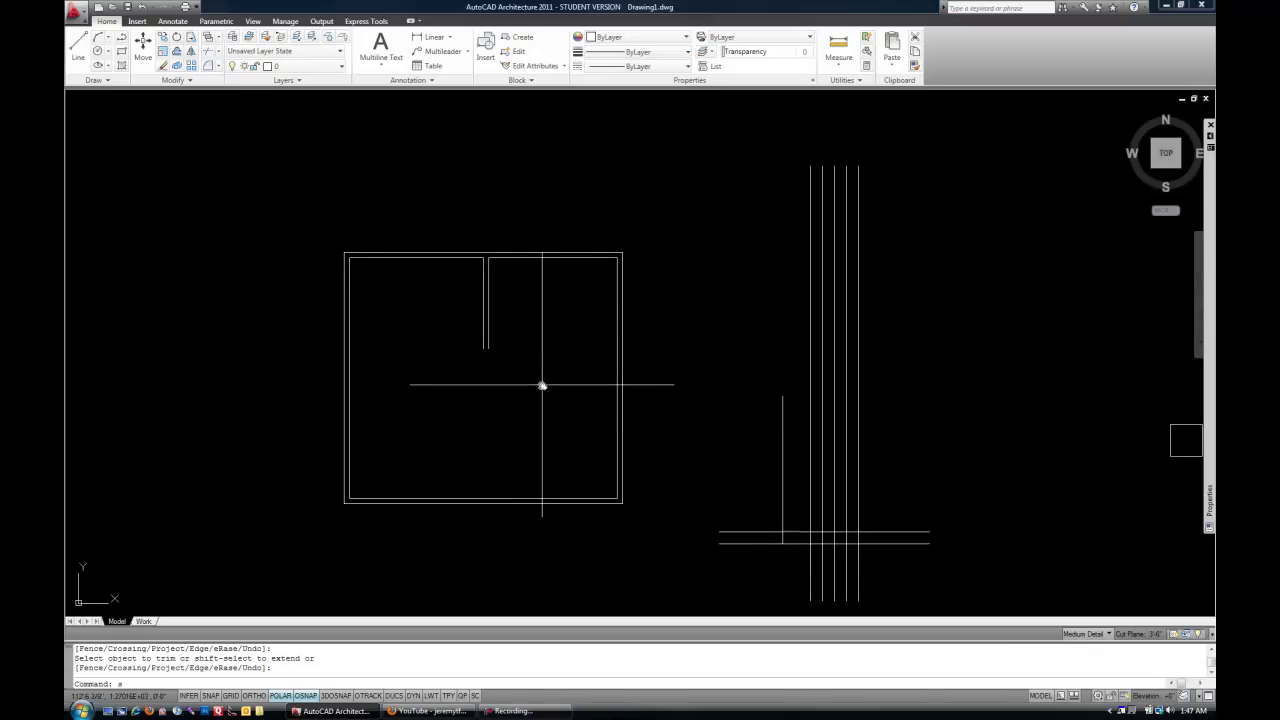
Step: Stretch the interior wall 1' to the left with a crossing window that also covers its junction with the upper outer wall
type("s")
key("Return")
left_click(508, 217)
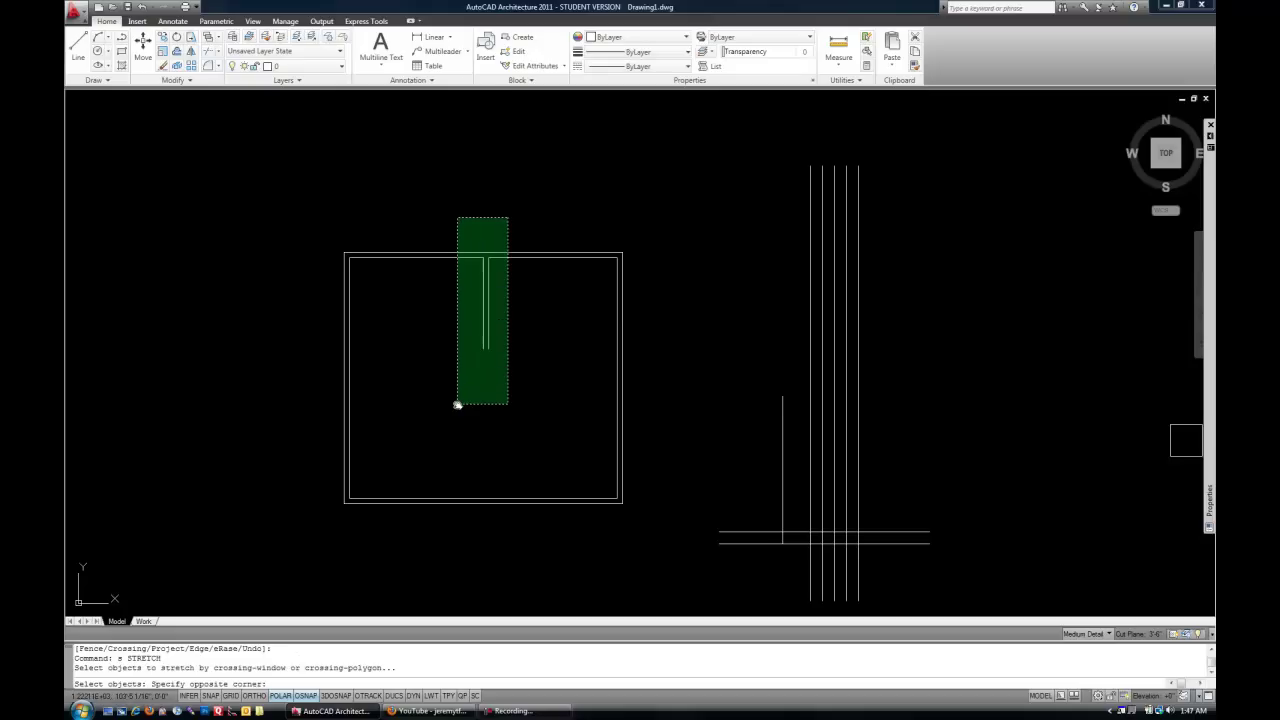
left_click(457, 404)
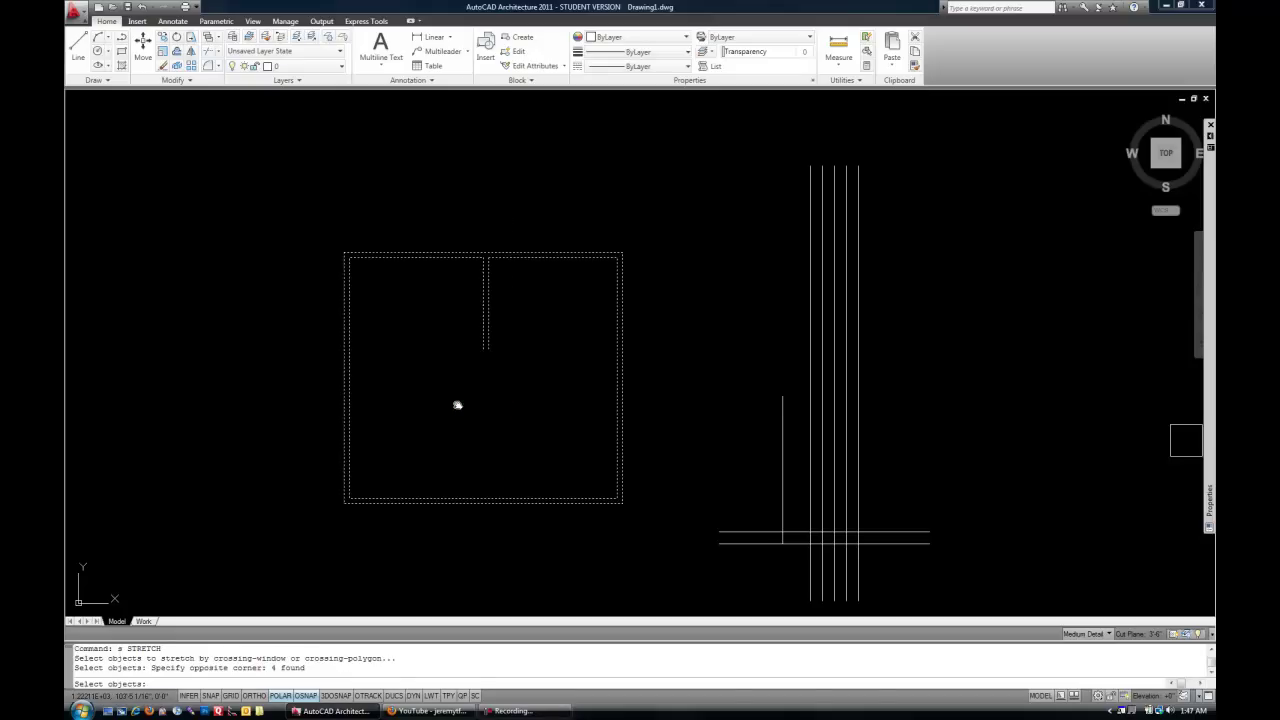
key("Return")
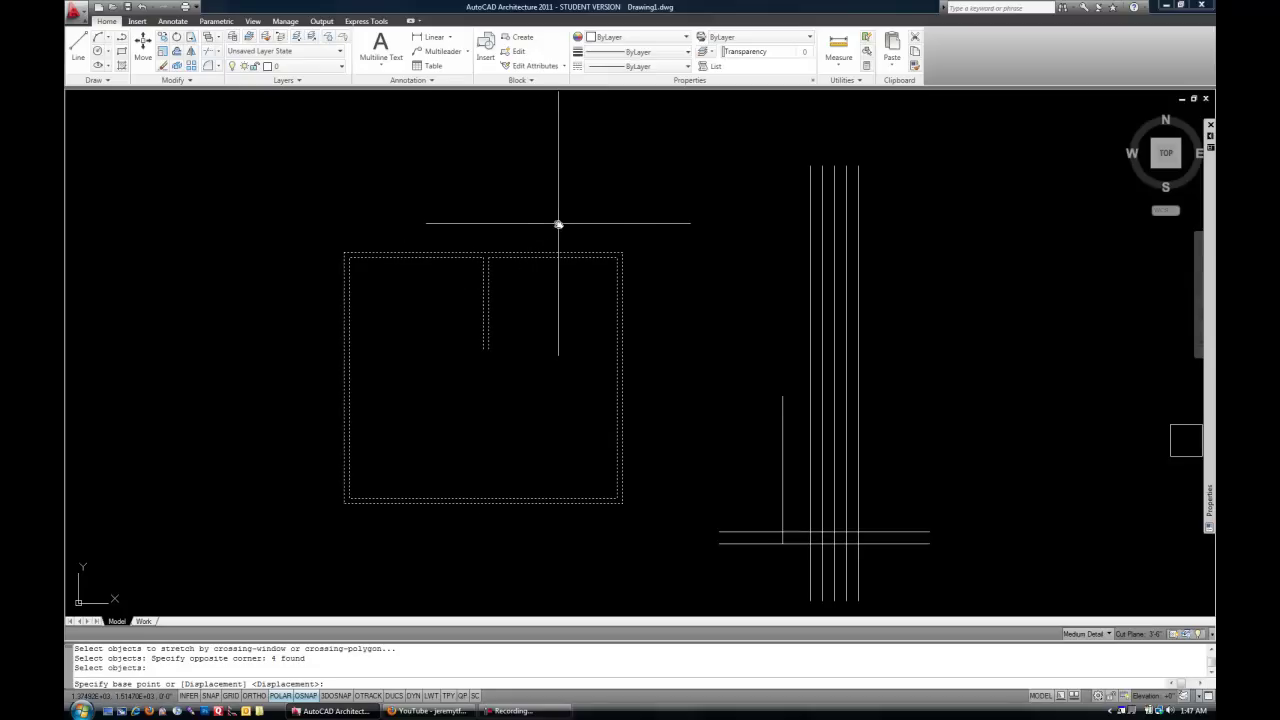
left_click(542, 195)
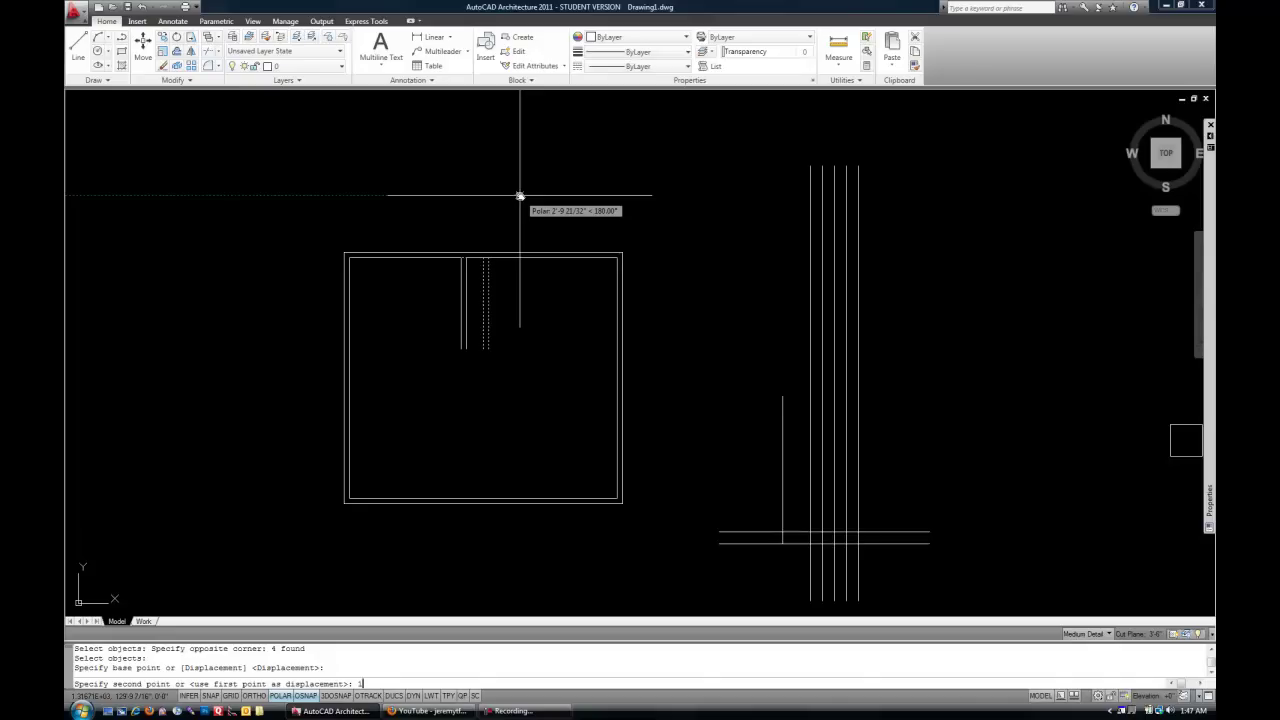
type("'")
key("Return")
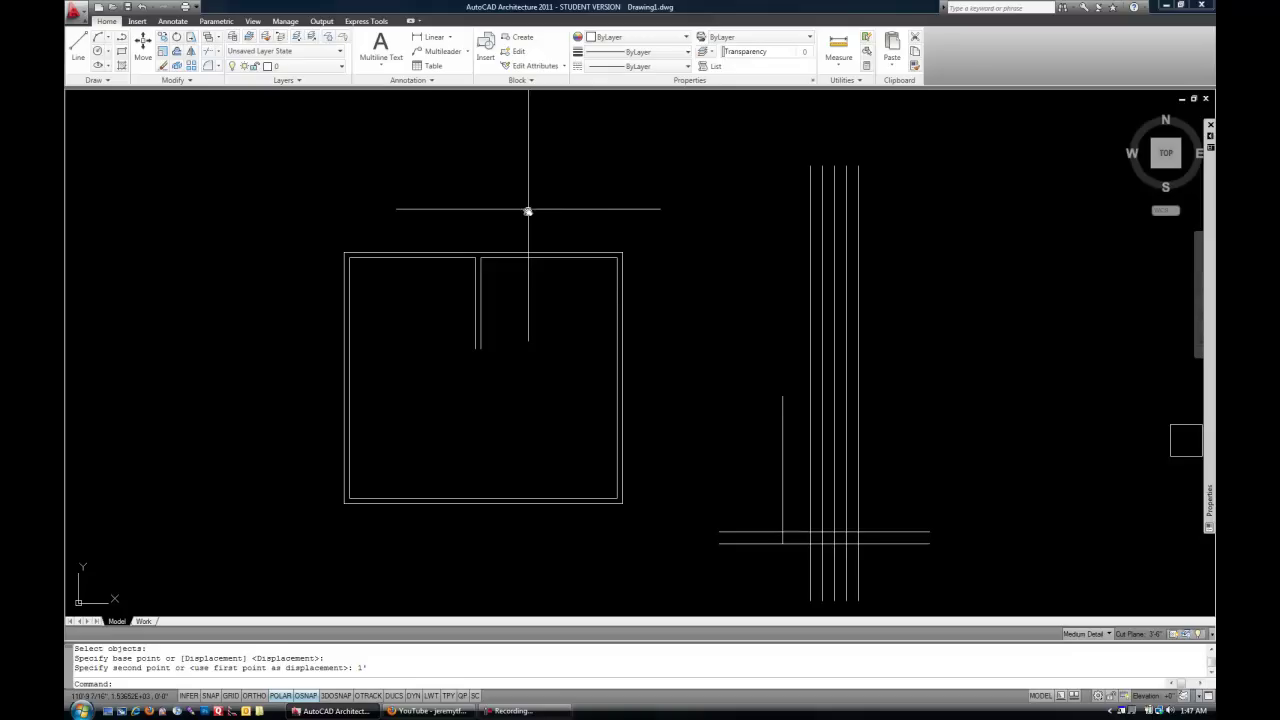
Step: Start the Array command on the small square between the vertical lines and the circle
scroll(578, 287, "down", 2)
middle_click_drag(857, 357, 714, 354)
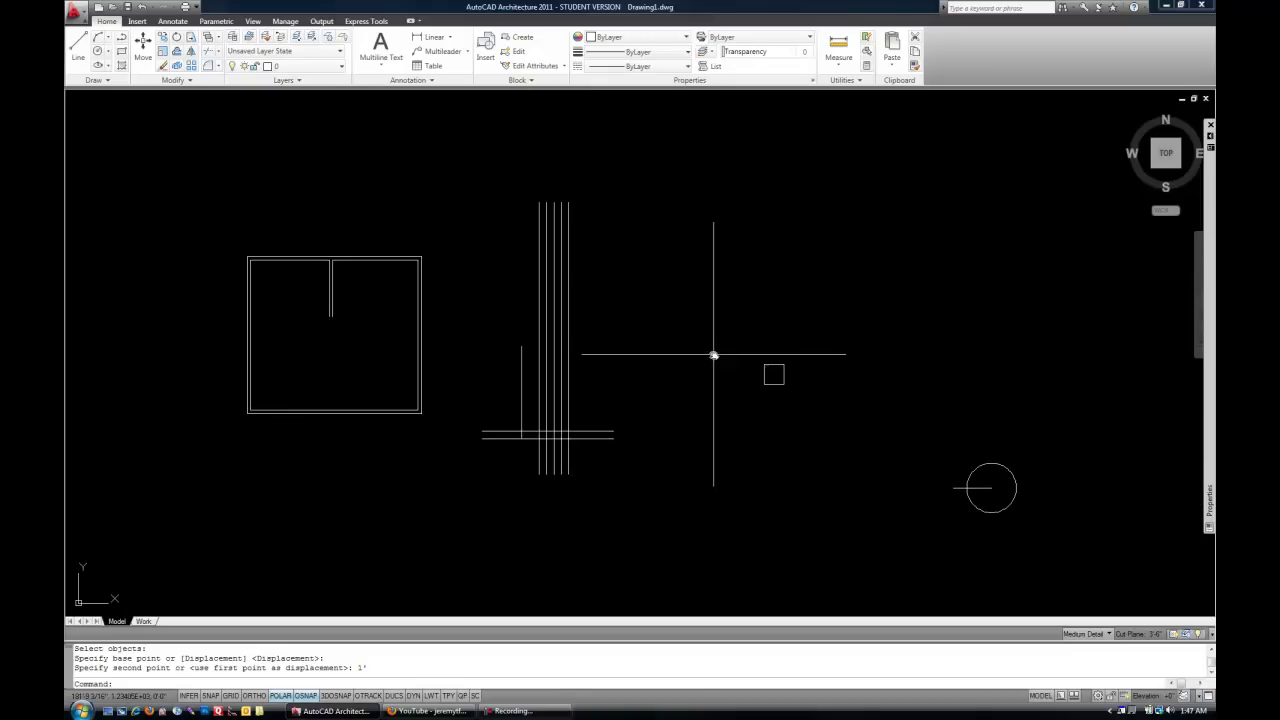
middle_click_drag(815, 414, 666, 409)
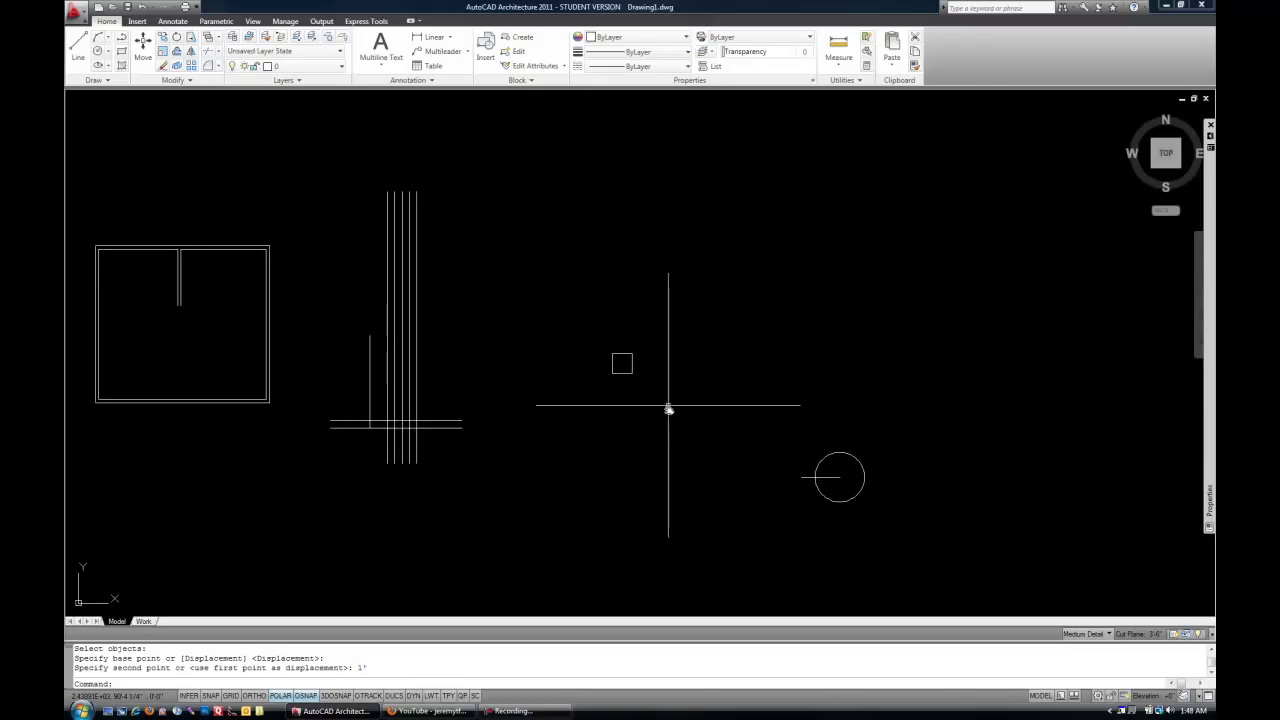
scroll(648, 404, "up", 2)
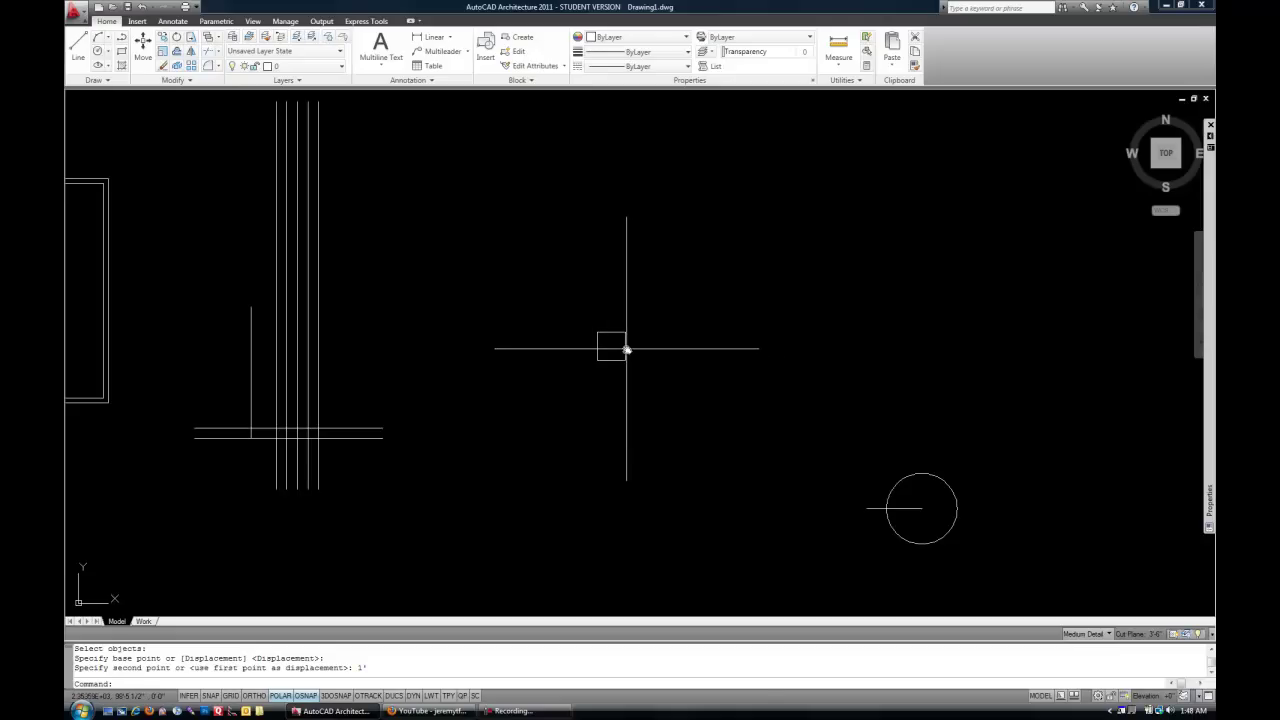
left_click(625, 348)
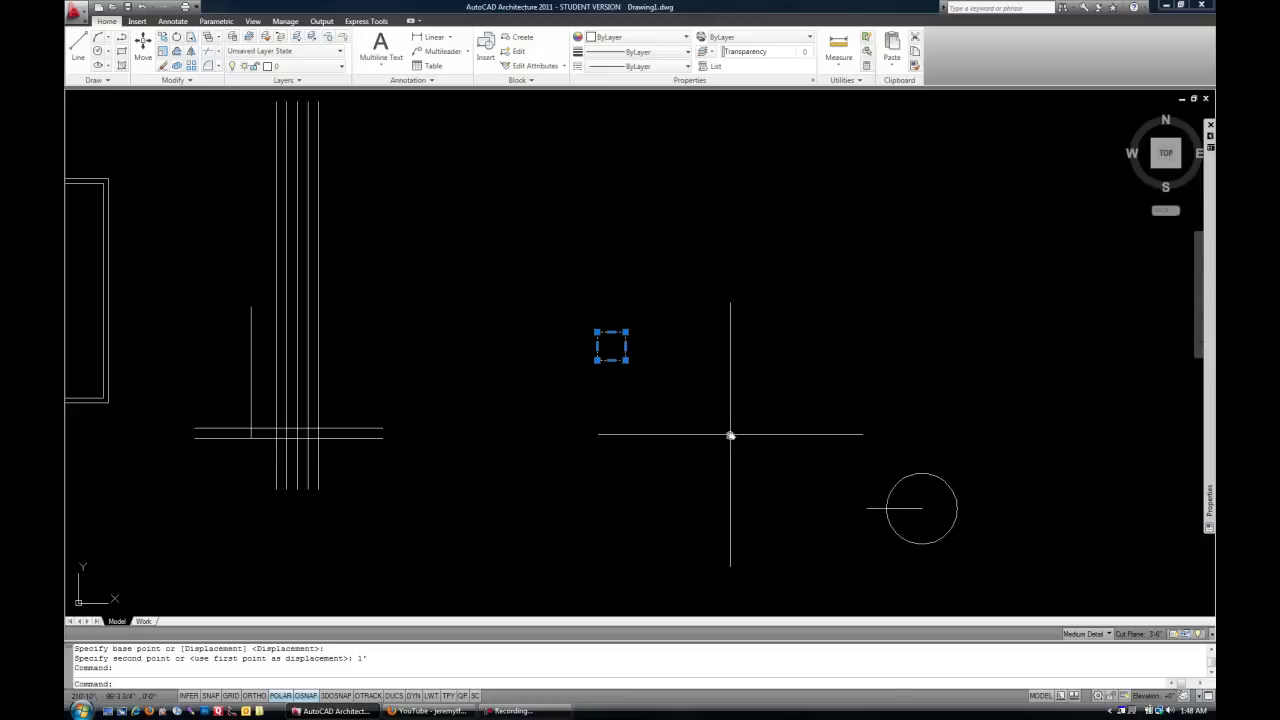
key("Escape")
left_click(626, 345)
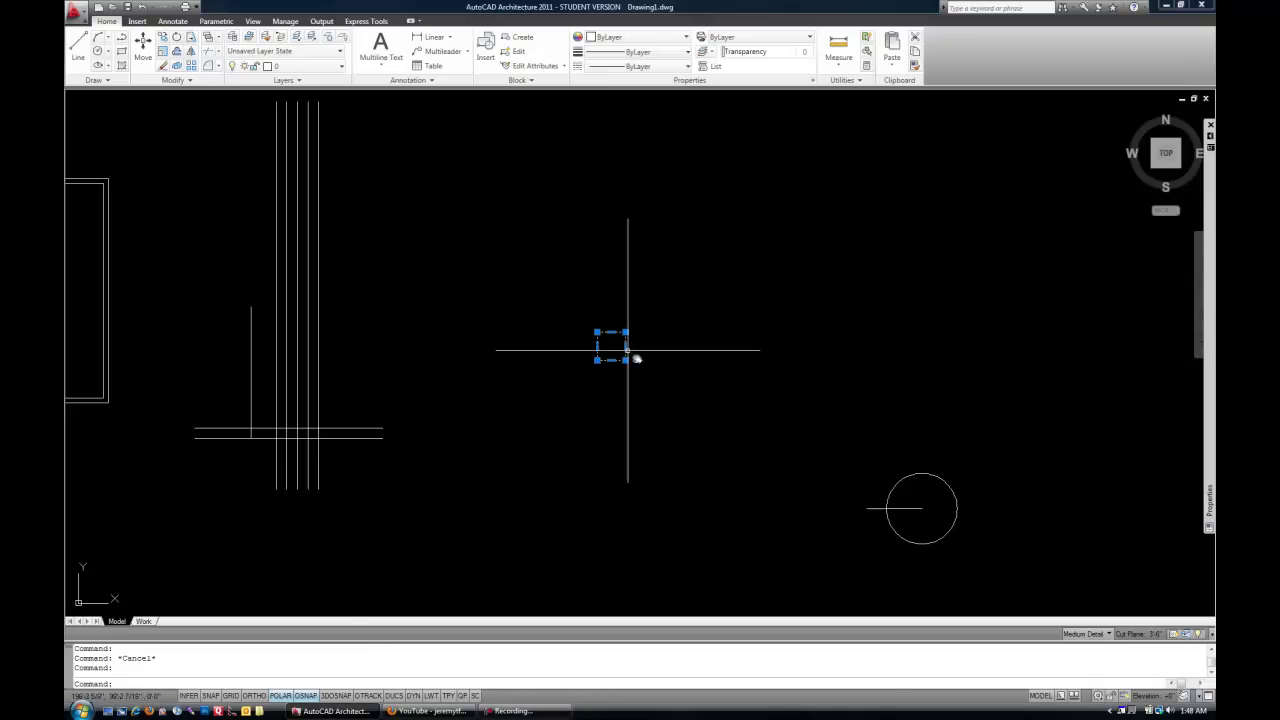
type("ar")
key("Return")
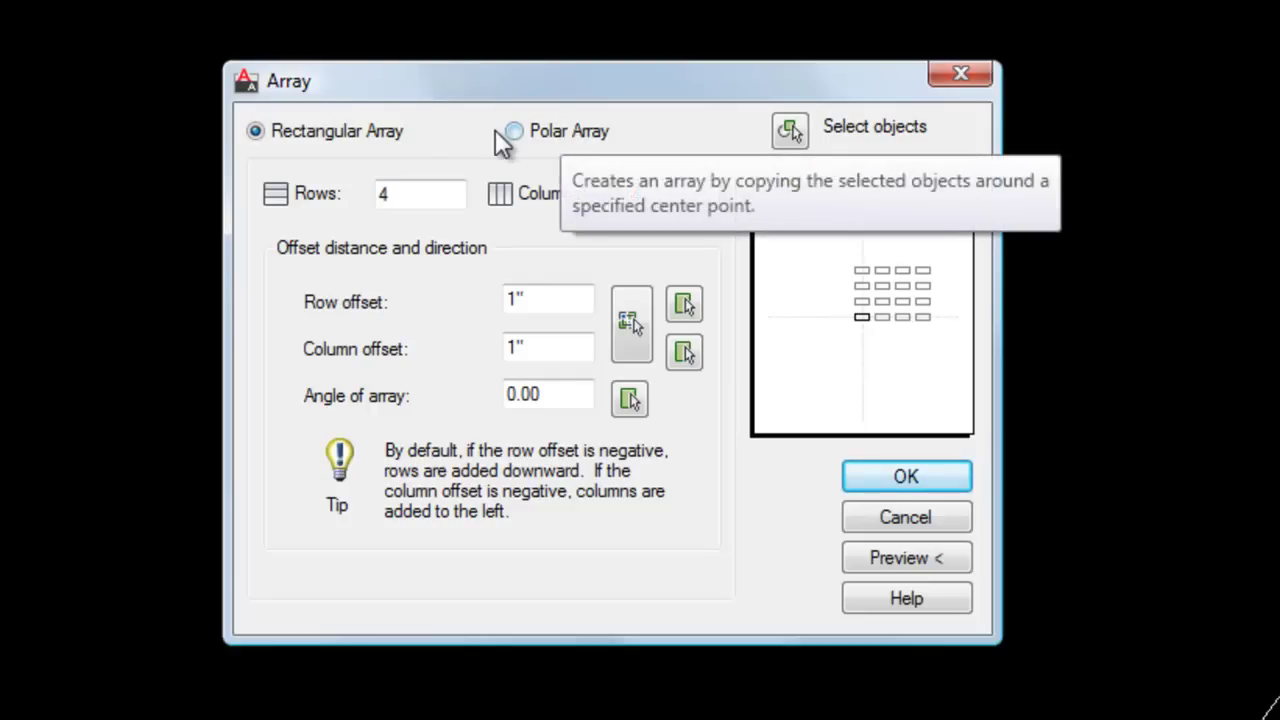
Step: Configure a rectangular array with 10 rows and 10 columns
left_click(528, 131)
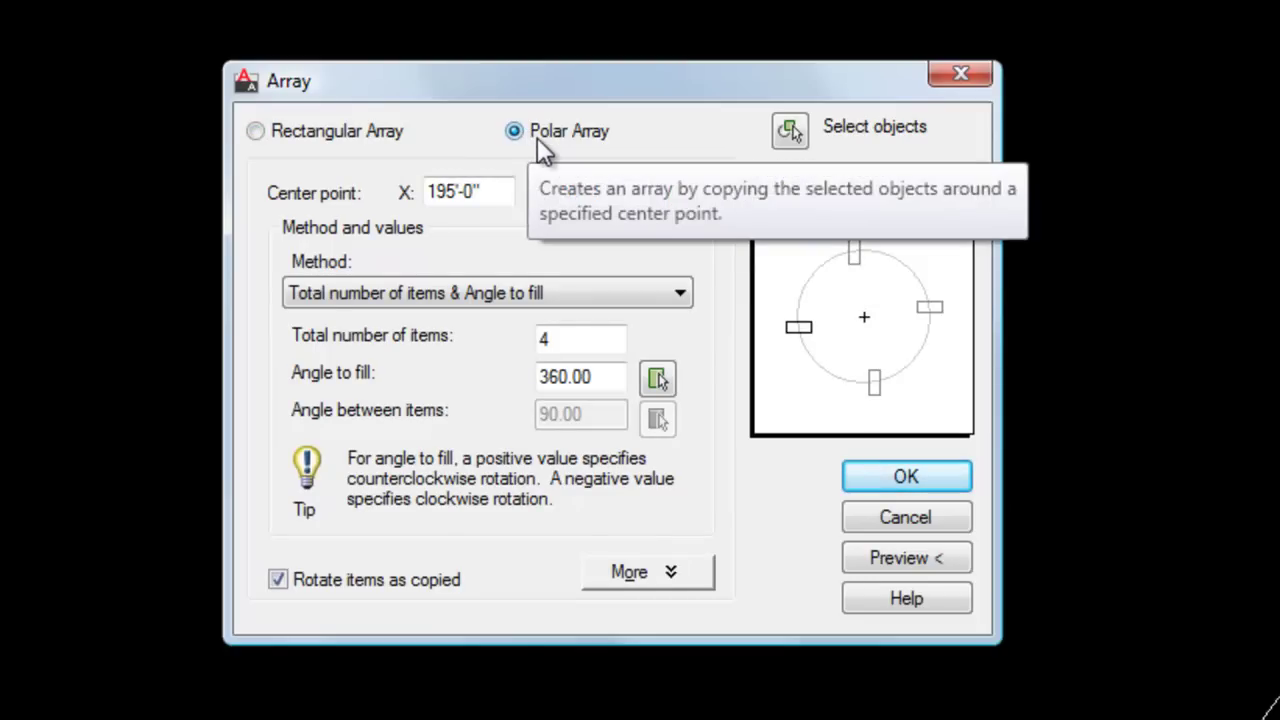
left_click(375, 131)
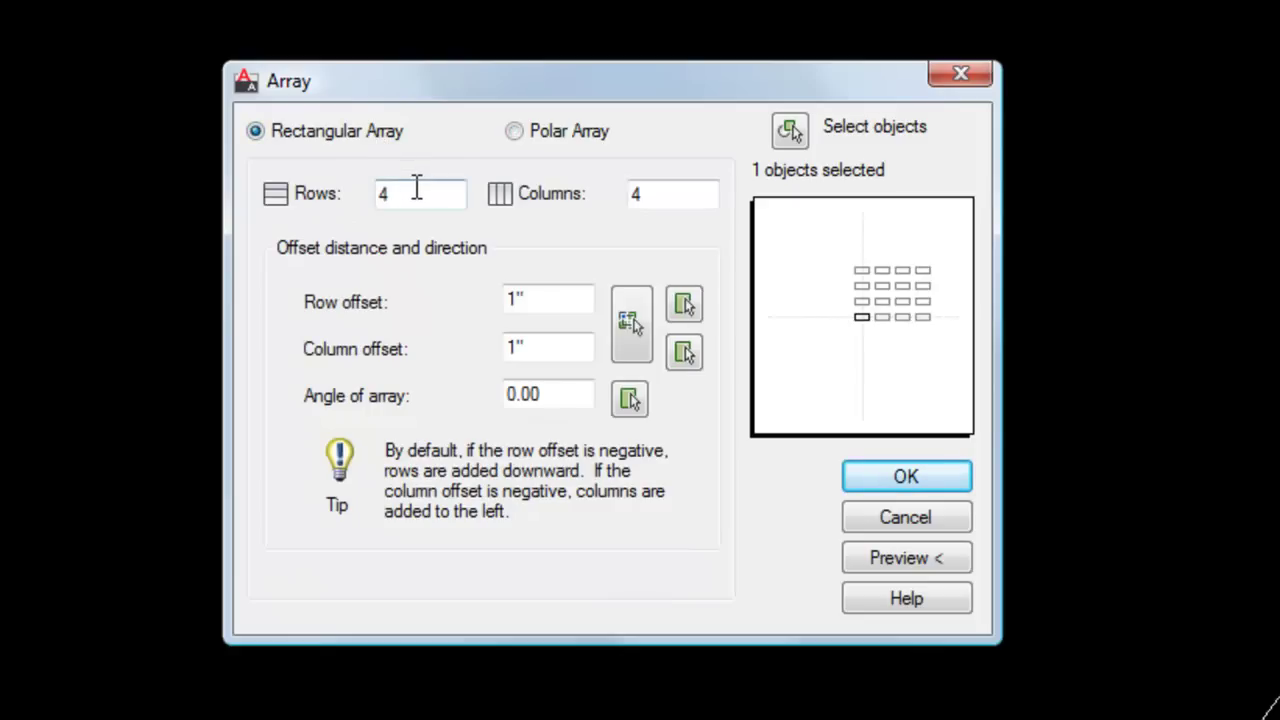
left_click_drag(417, 193, 367, 200)
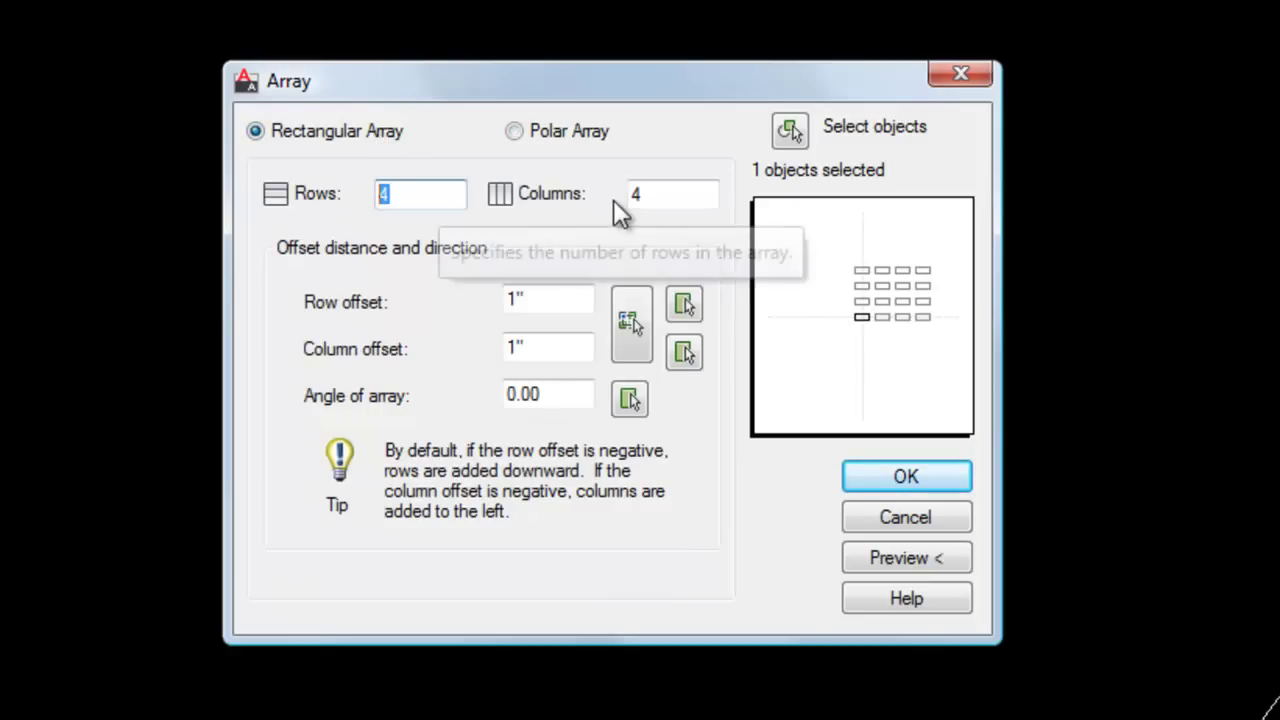
type("10")
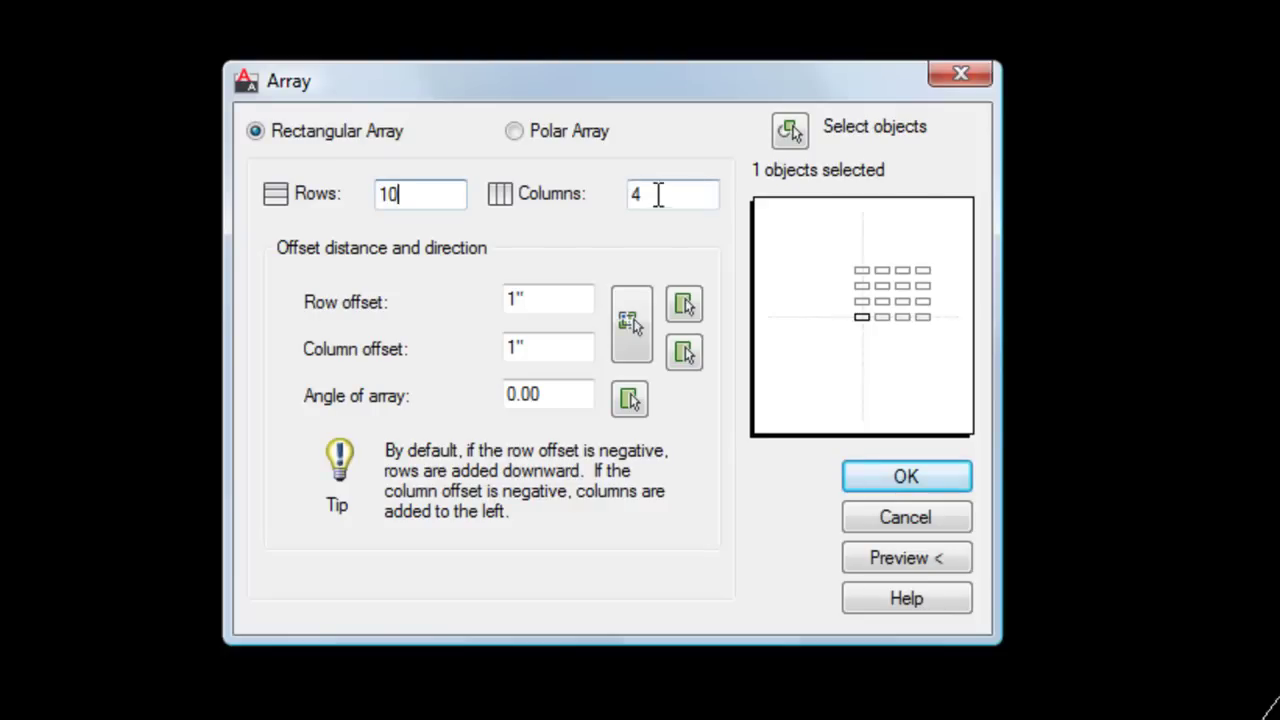
key("Tab")
type("10")
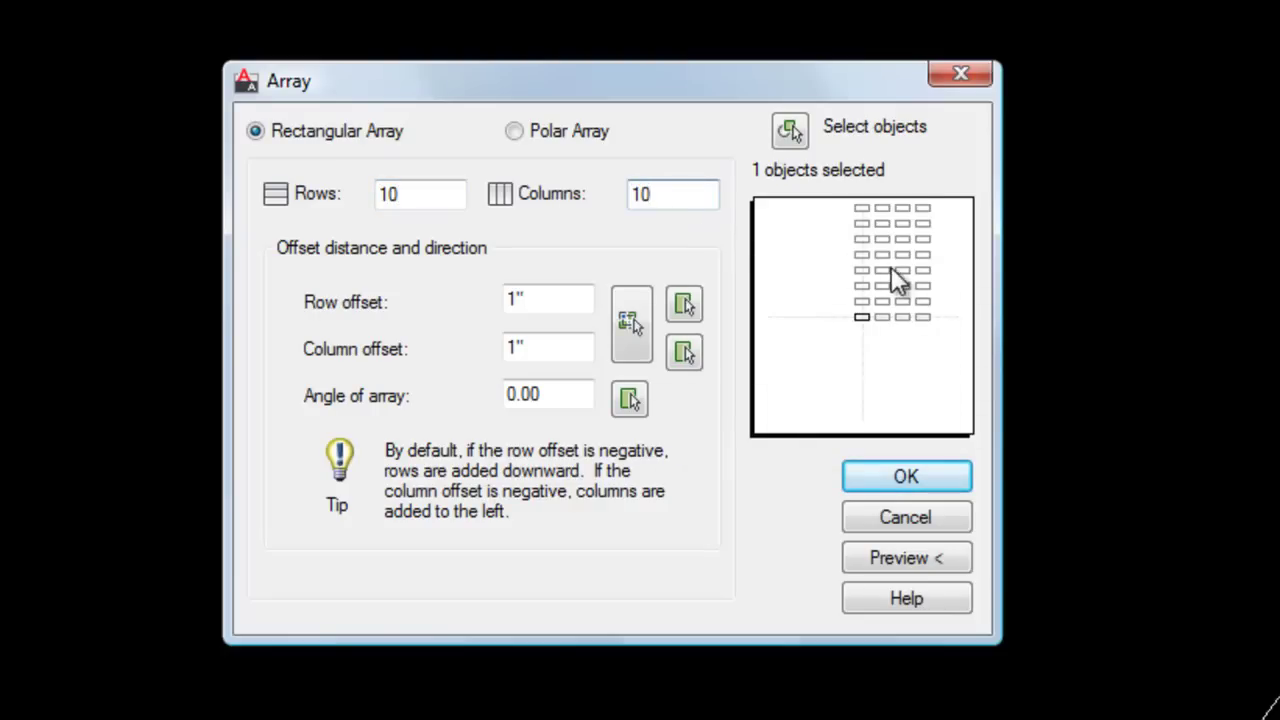
Step: Set the rectangular array's row offset to 6'
left_click(562, 302)
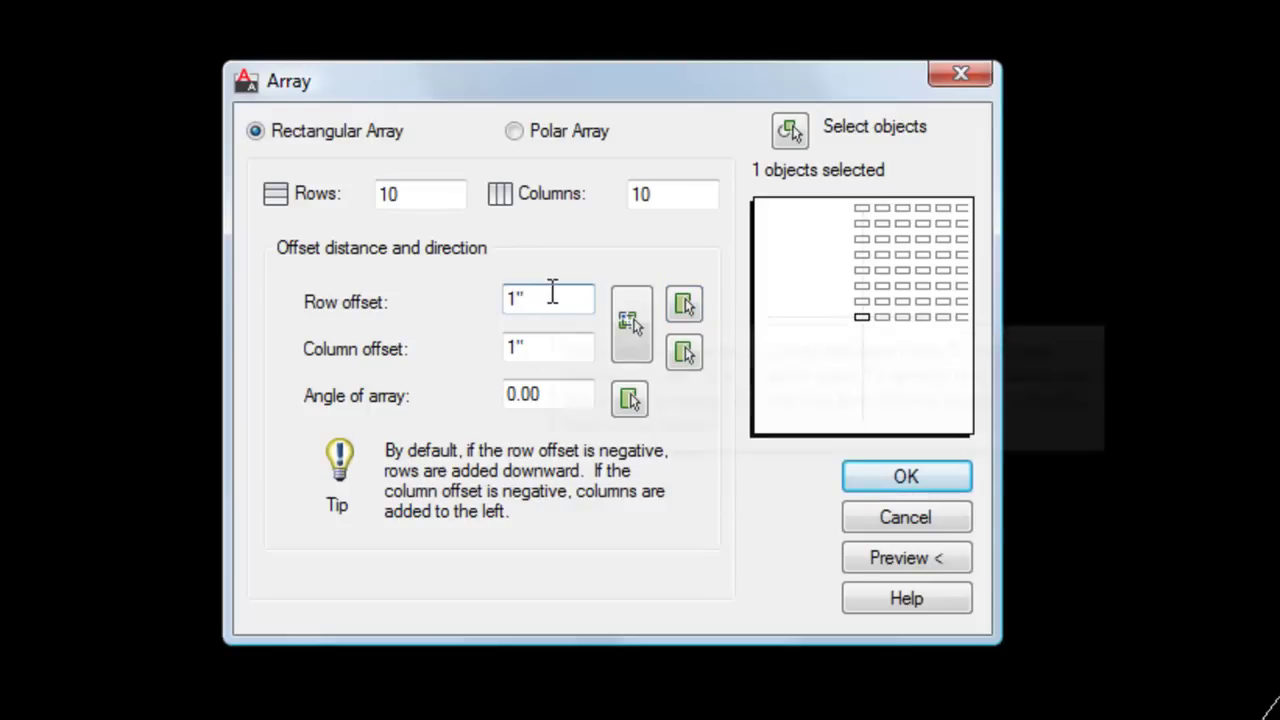
left_click_drag(552, 293, 451, 293)
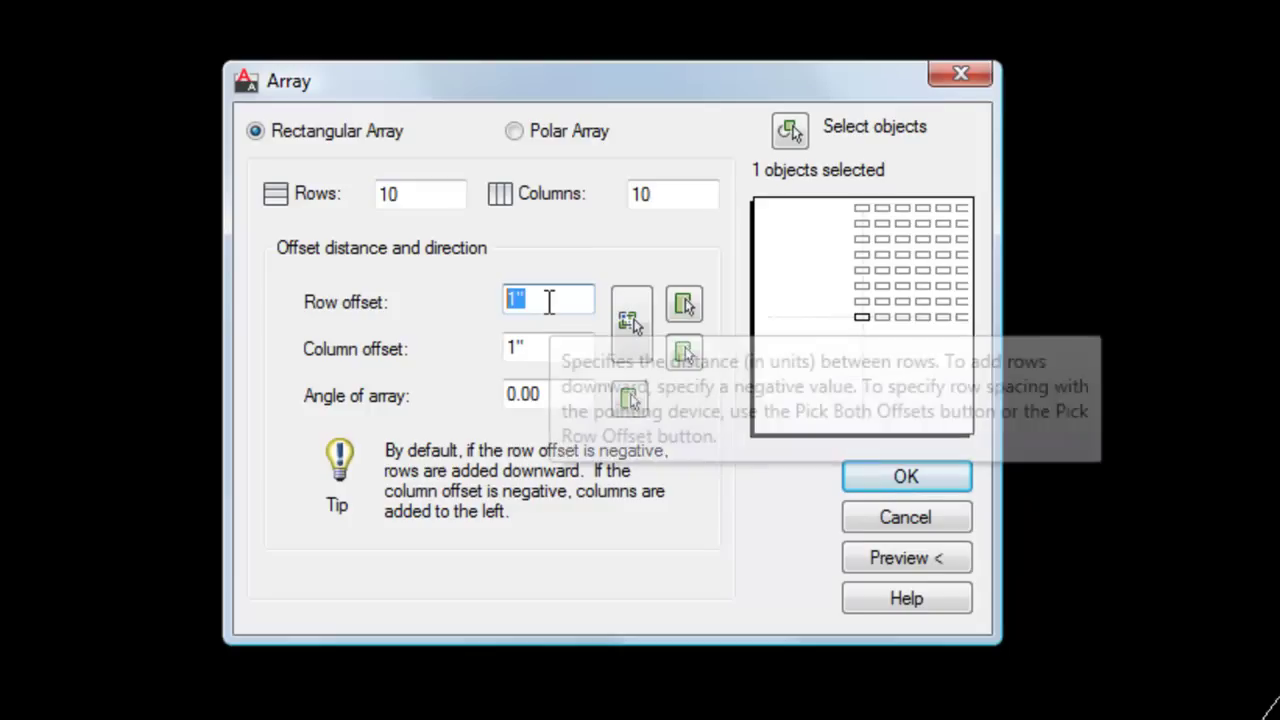
type("5'")
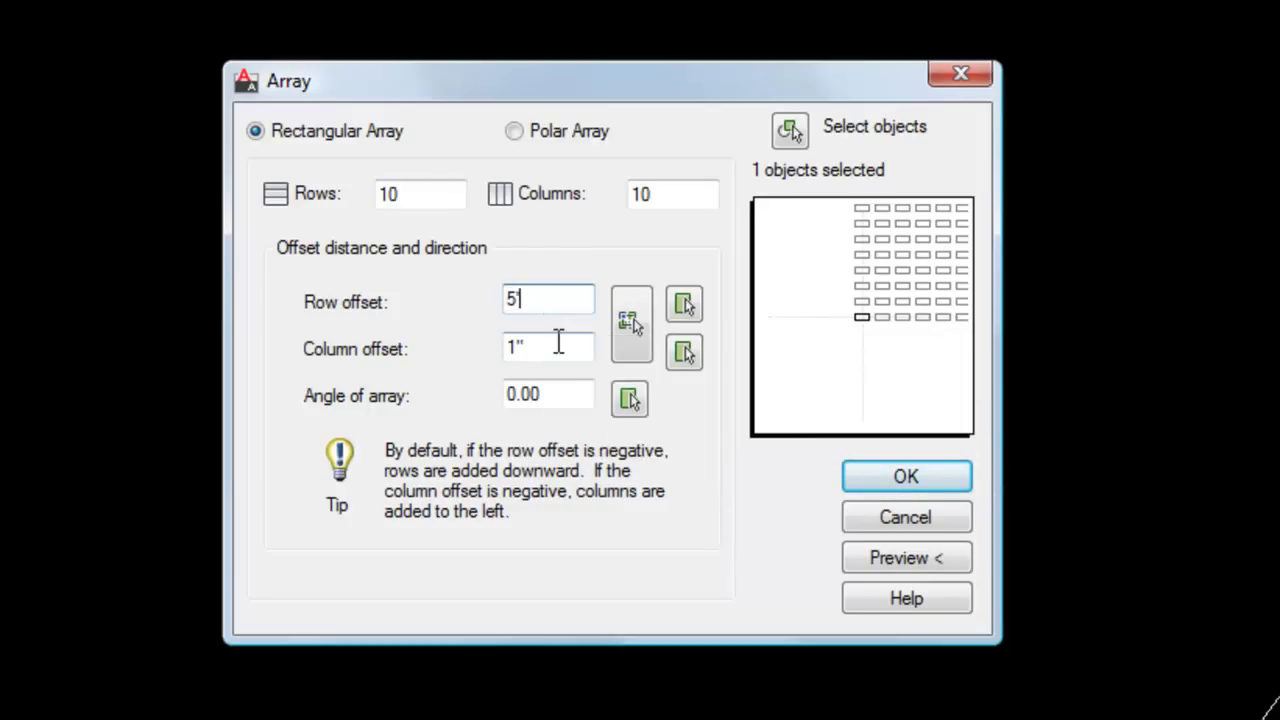
key("BackSpace")
key("BackSpace")
type("6'")
Step: Set the column offset to 6', preview the rectangular array of squares and accept it
left_click(557, 345)
double_click(550, 345)
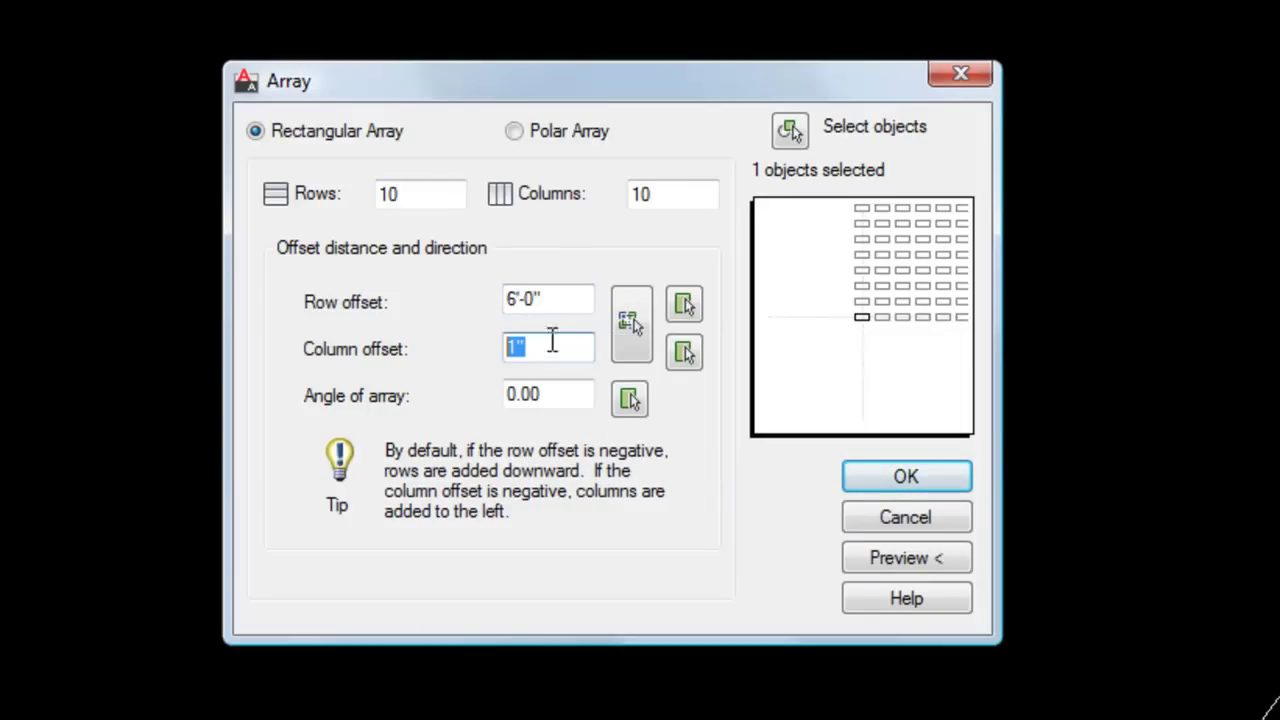
type("6'")
left_click(562, 392)
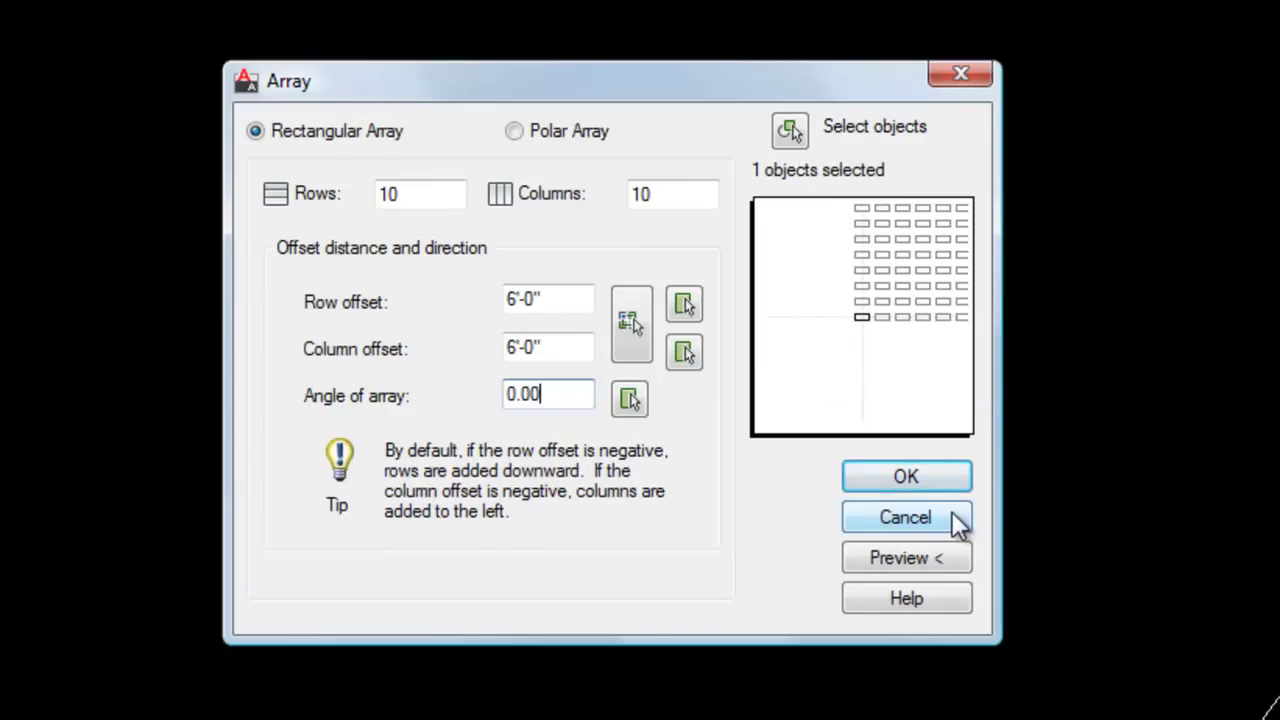
left_click(892, 557)
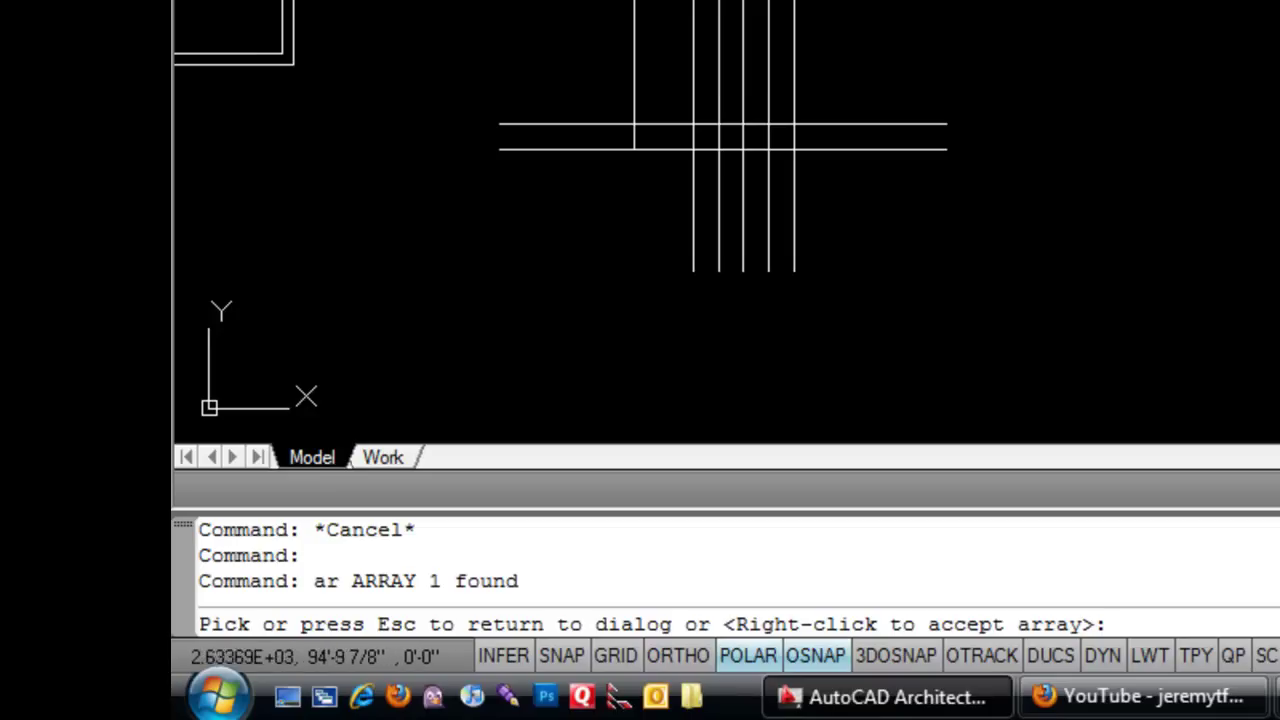
key("Return")
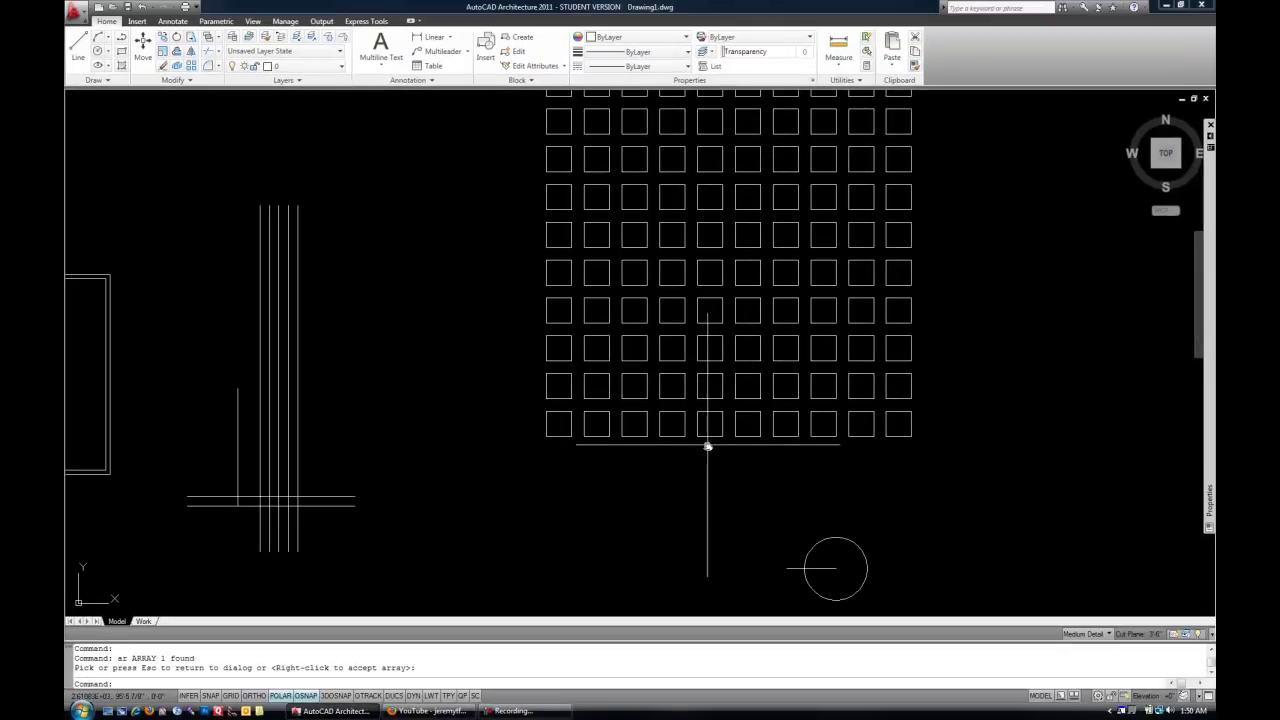
Step: Start a polar array of the short horizontal line crossing the circle, using the circle's center as the center point
scroll(707, 446, "down", 2)
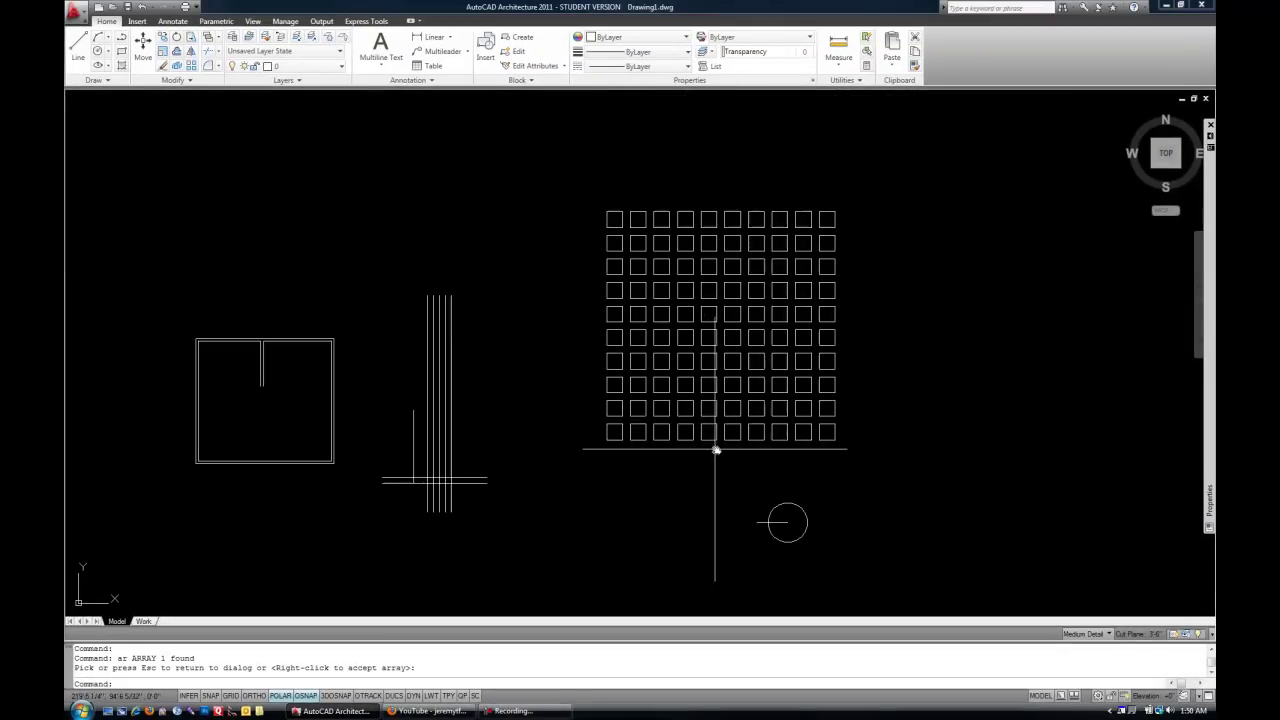
scroll(717, 449, "up", 1)
middle_click_drag(769, 463, 707, 389)
scroll(757, 486, "up", 1)
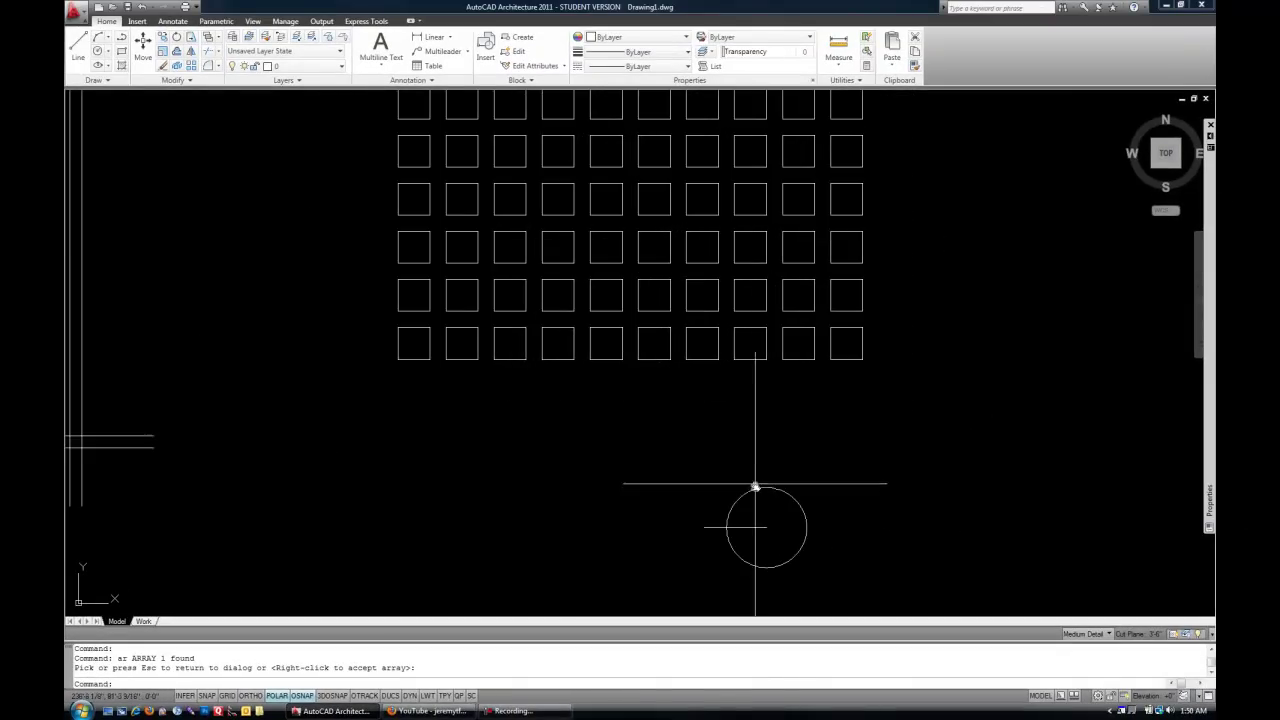
middle_click_drag(757, 486, 703, 437)
scroll(710, 460, "up", 2)
middle_click_drag(723, 484, 659, 419)
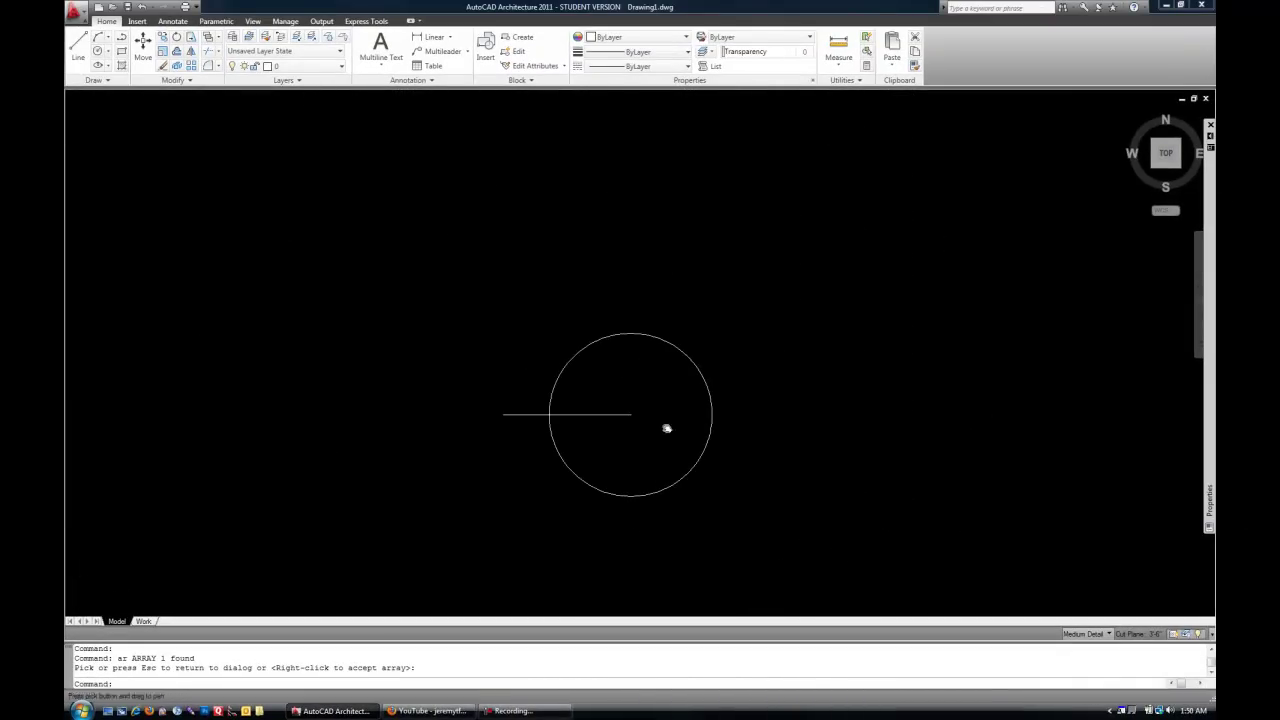
left_click(511, 418)
left_click(472, 372)
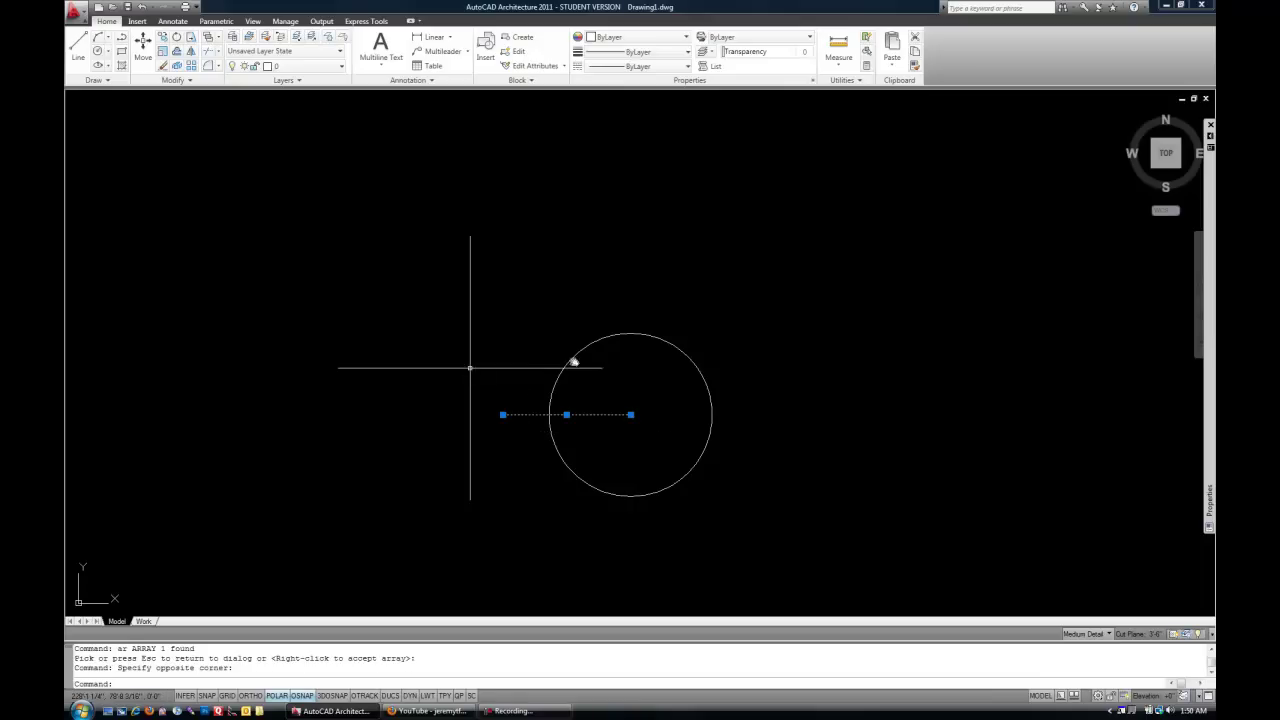
type("ar")
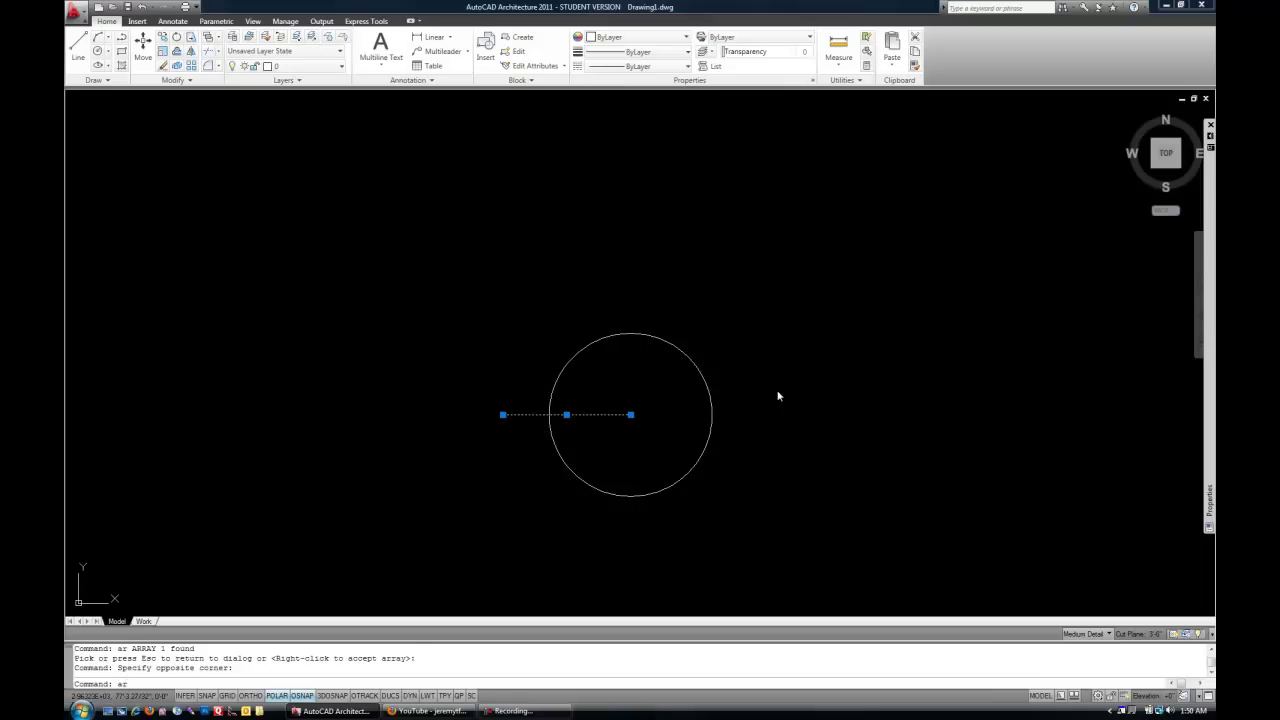
key("Return")
left_click(545, 154)
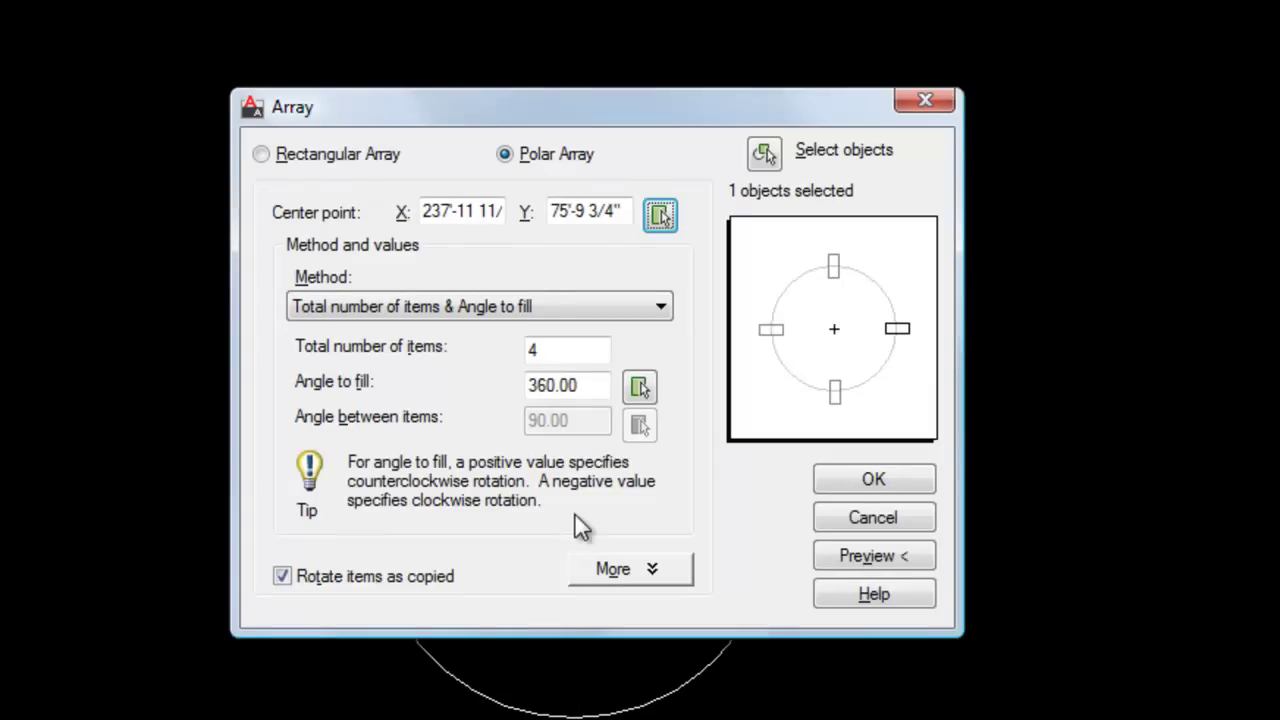
Step: Set the polar array to 6 items with the Total number of items & Angle to fill method
left_click(660, 308)
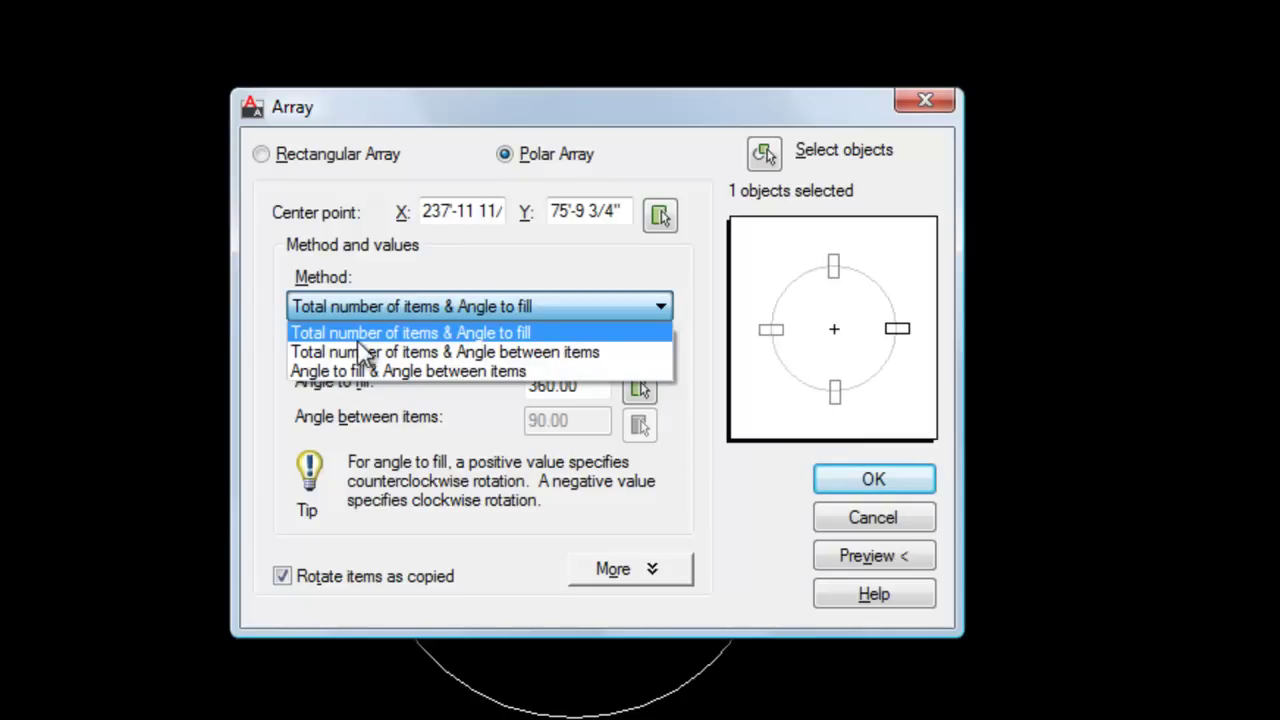
left_click(548, 336)
left_click_drag(573, 353, 500, 352)
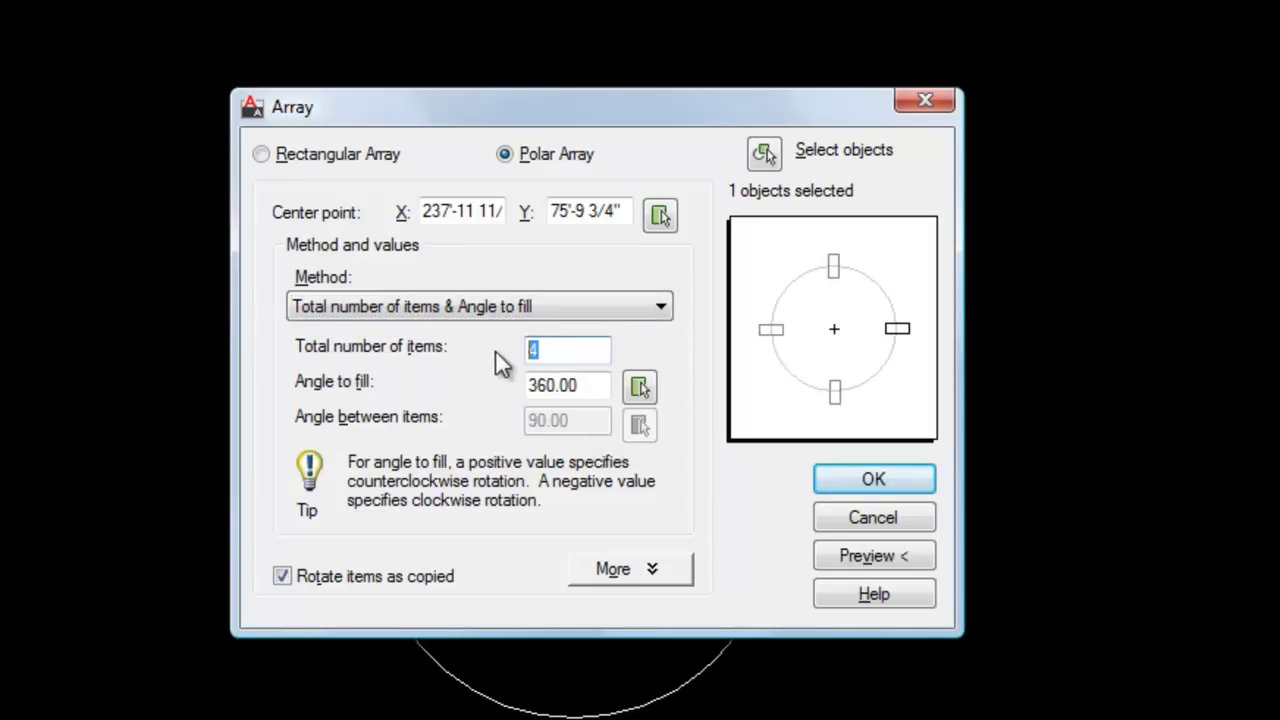
type("6")
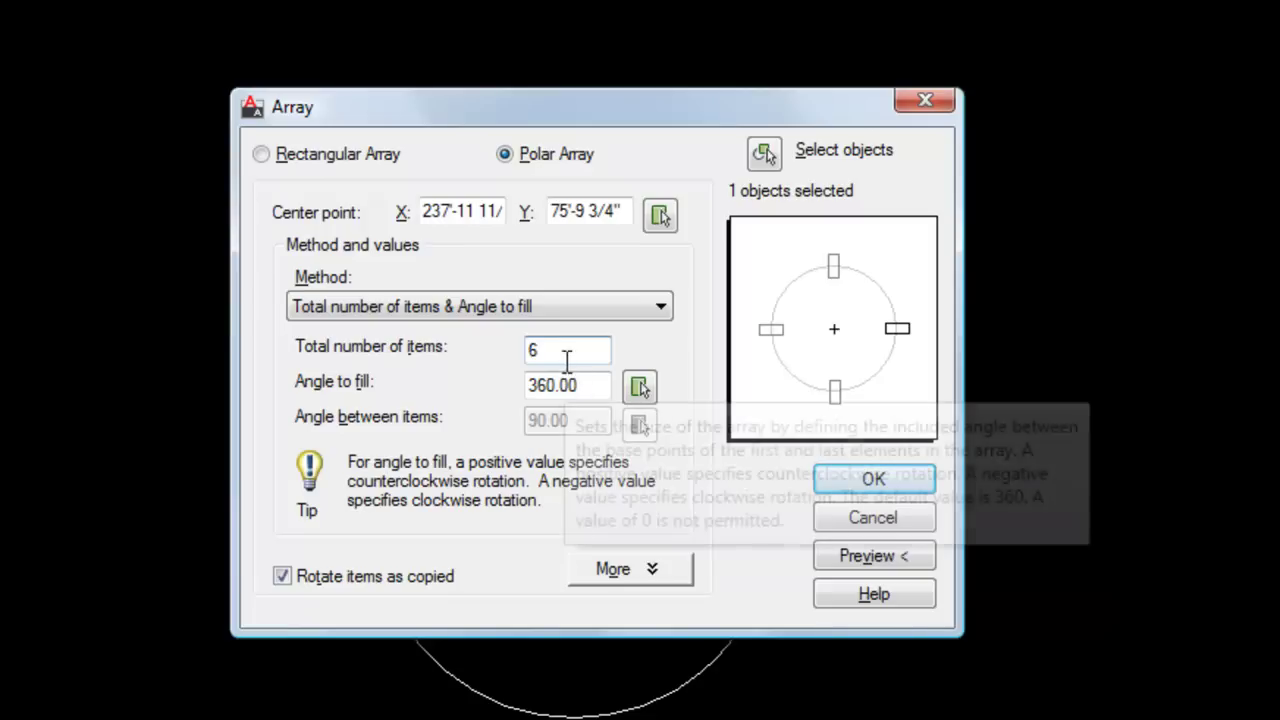
left_click(576, 308)
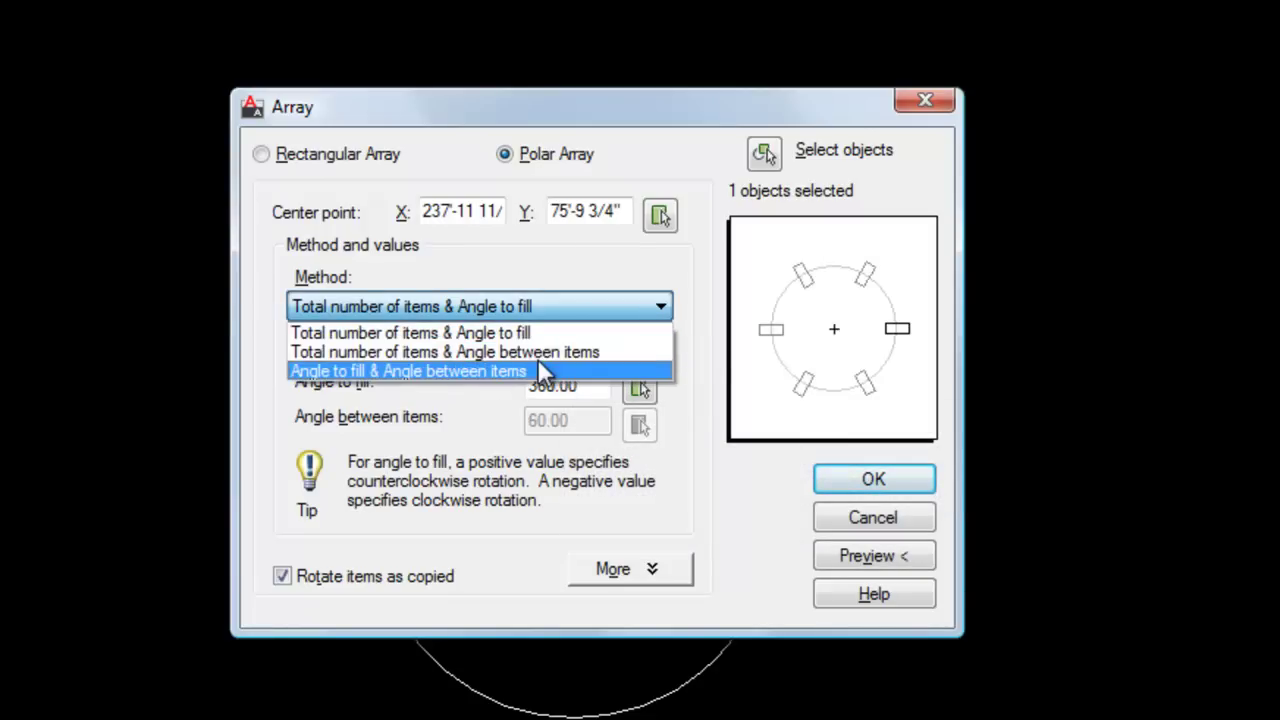
left_click(568, 330)
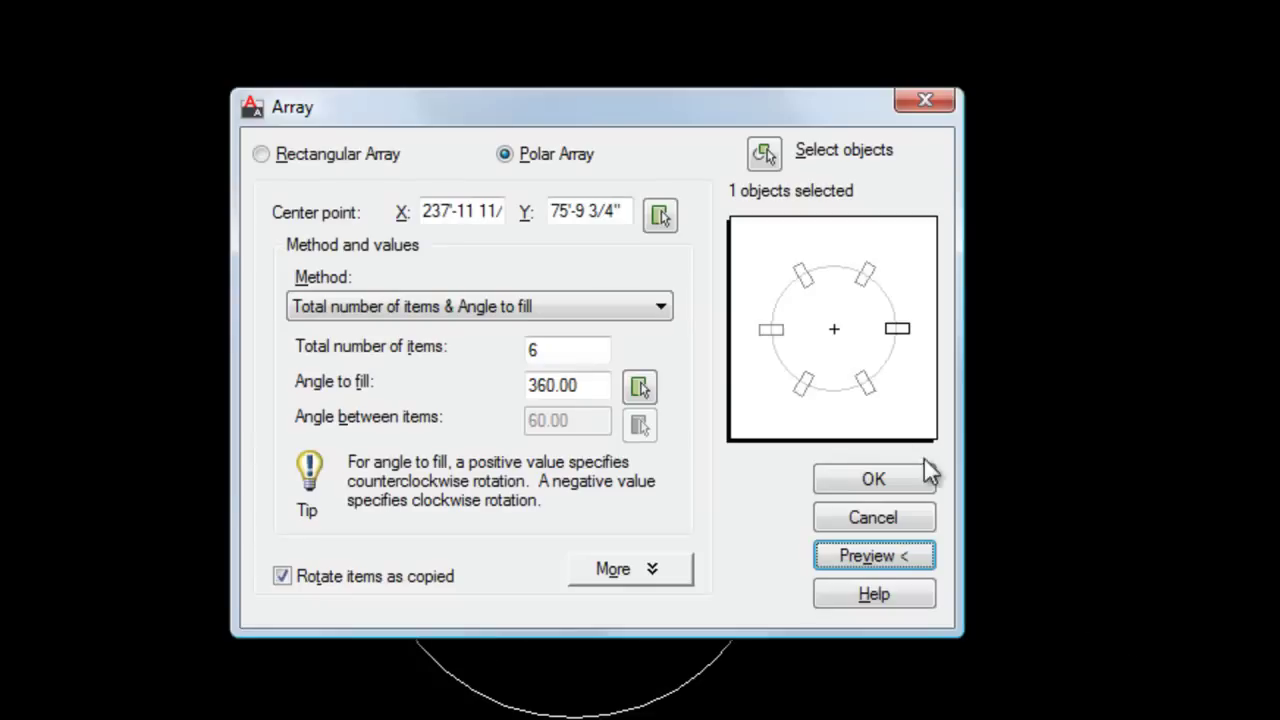
Step: Set the polar array's total number of items to 7, preview it and accept the array
double_click(548, 349)
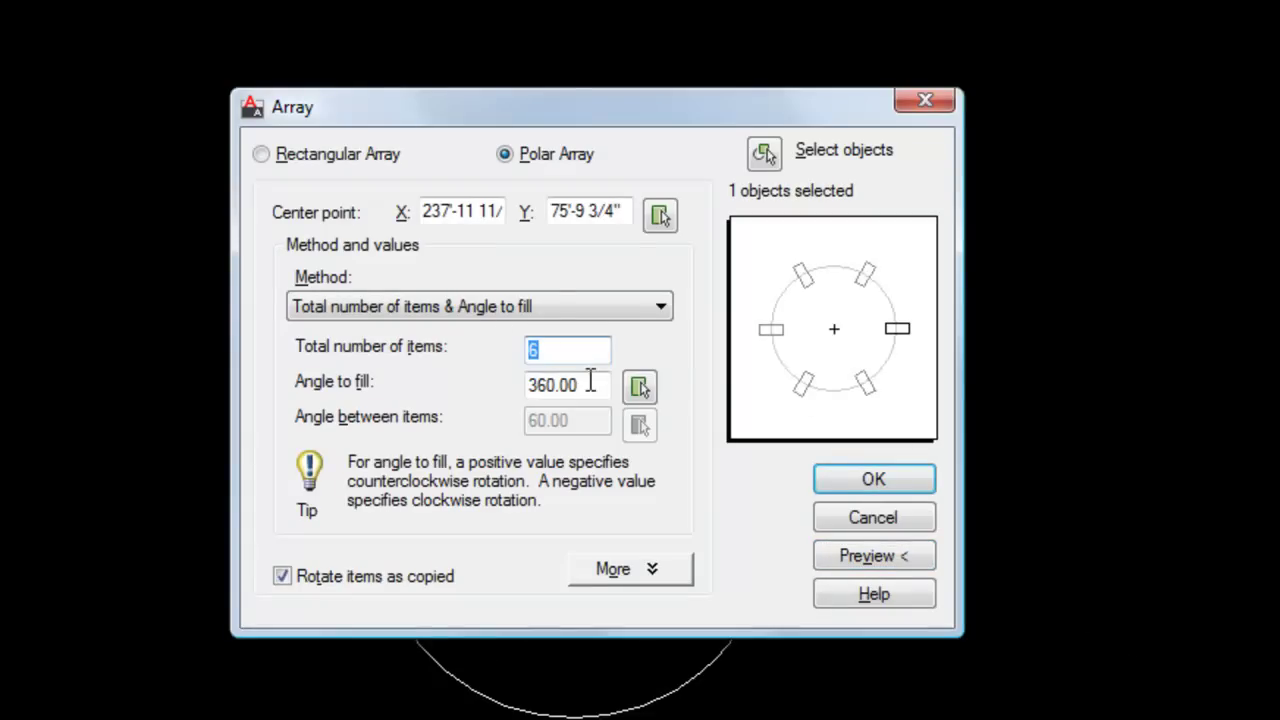
type("7")
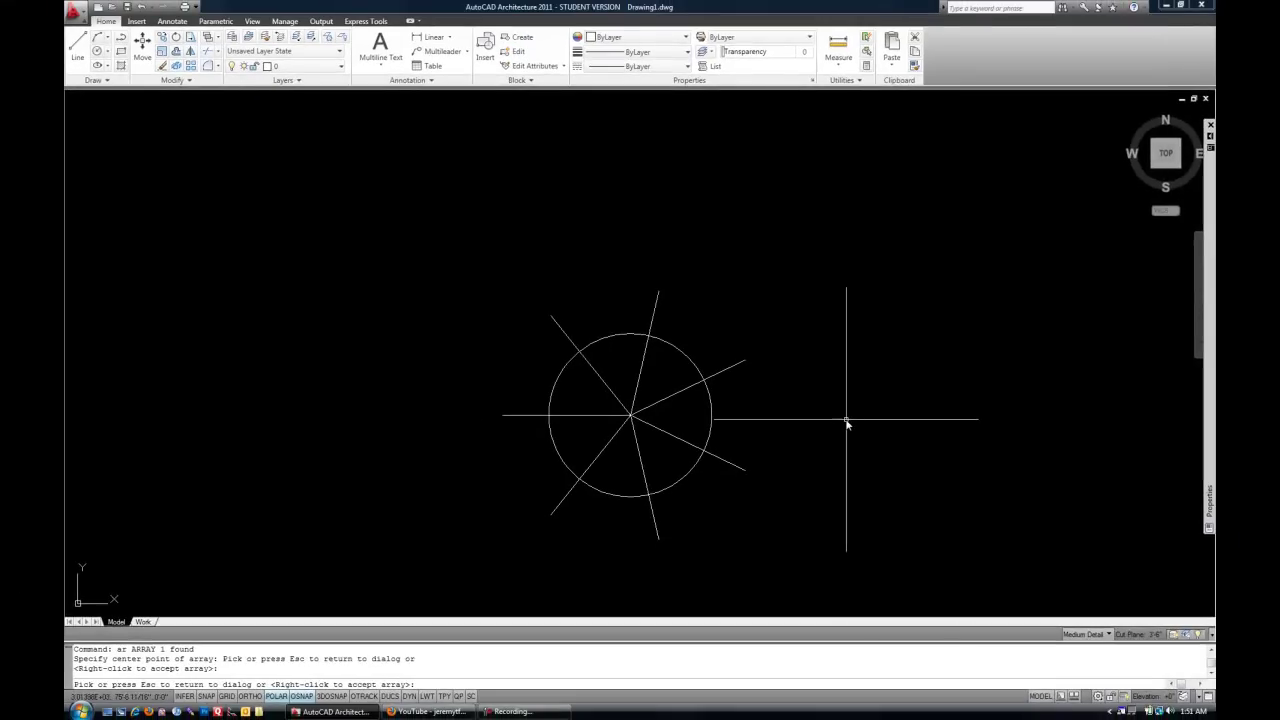
right_click(790, 383)
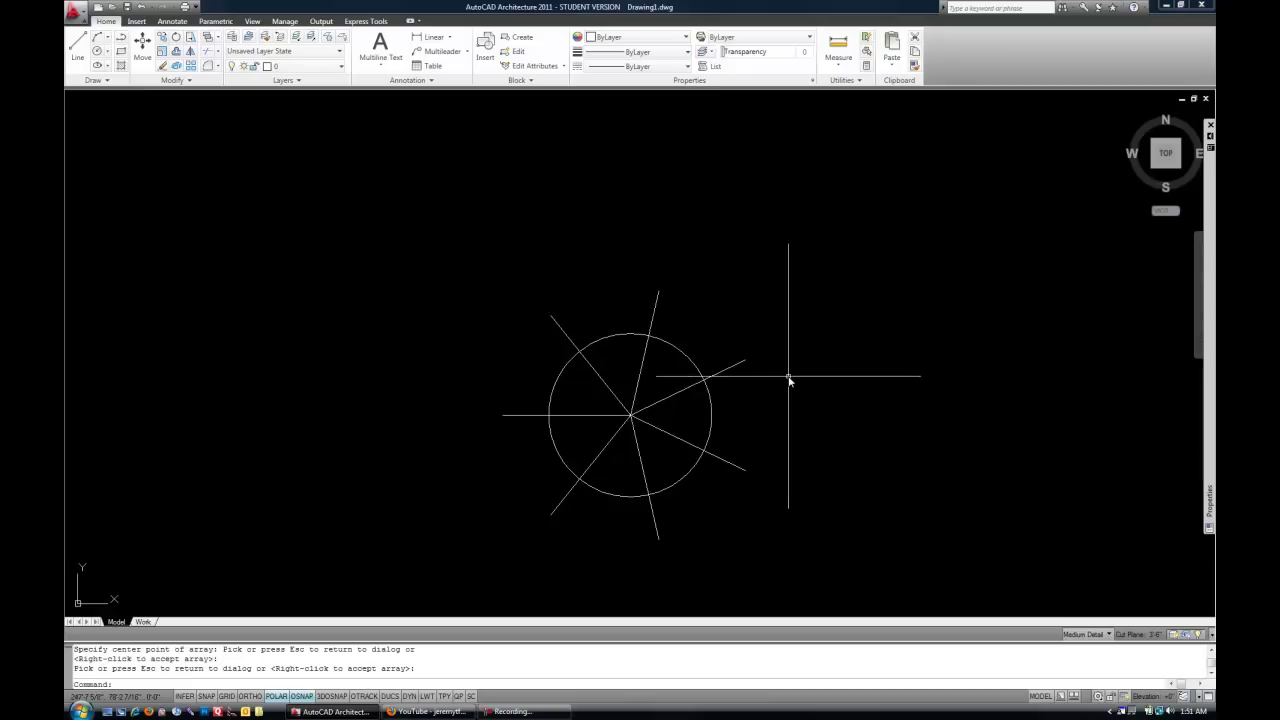
Step: Draw a closed four-sided polyline with a sloping upper edge between the grid of squares and the spoked circle
scroll(780, 372, "down", 3)
scroll(750, 386, "up", 4)
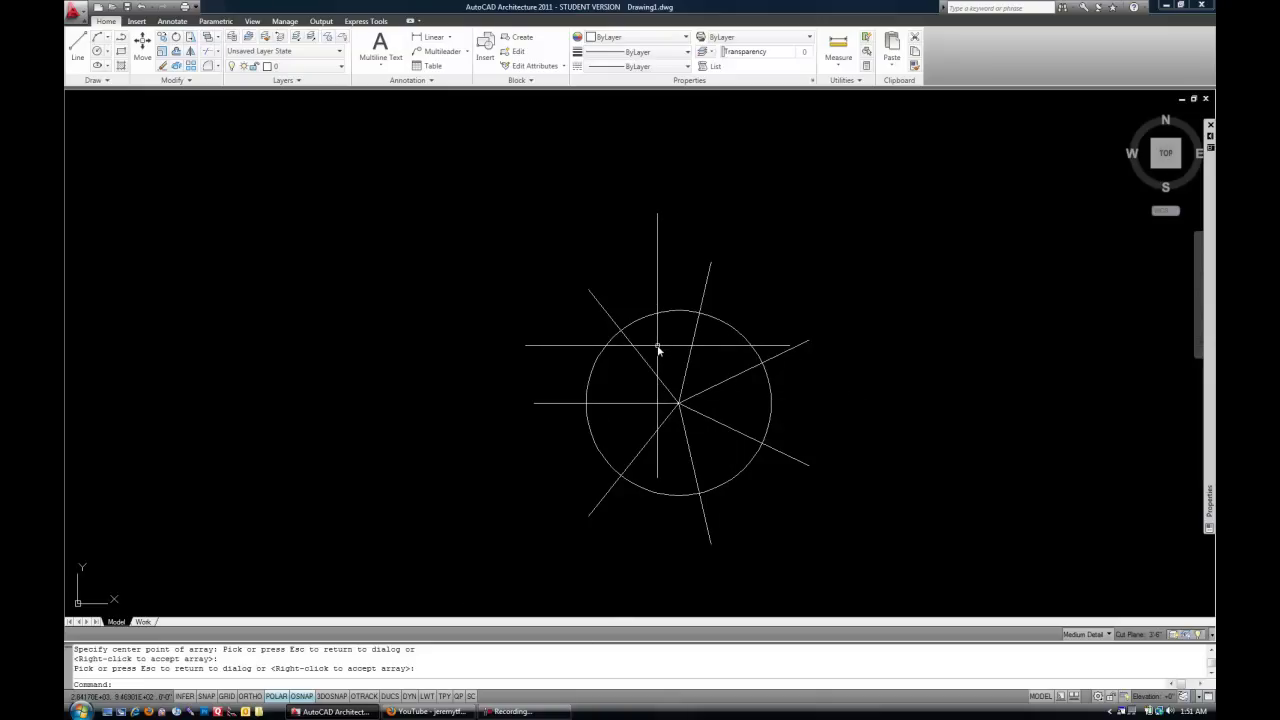
scroll(654, 343, "down", 4)
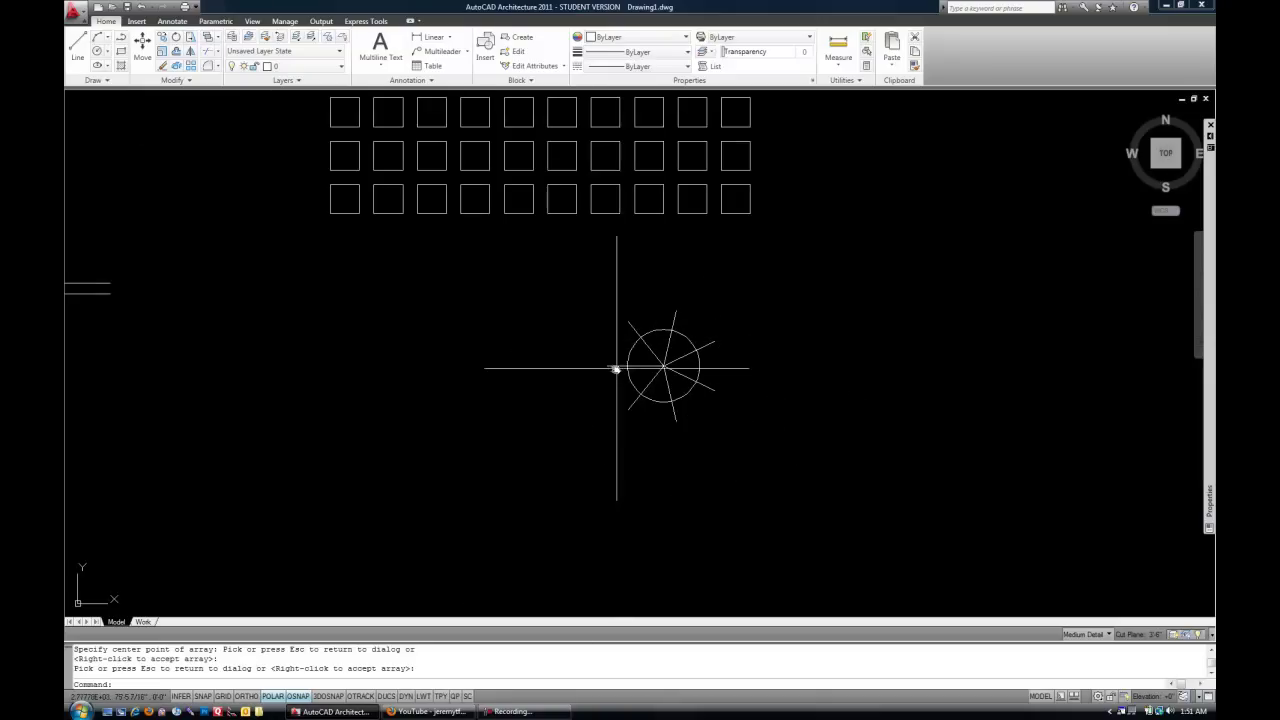
middle_click_drag(614, 366, 740, 396)
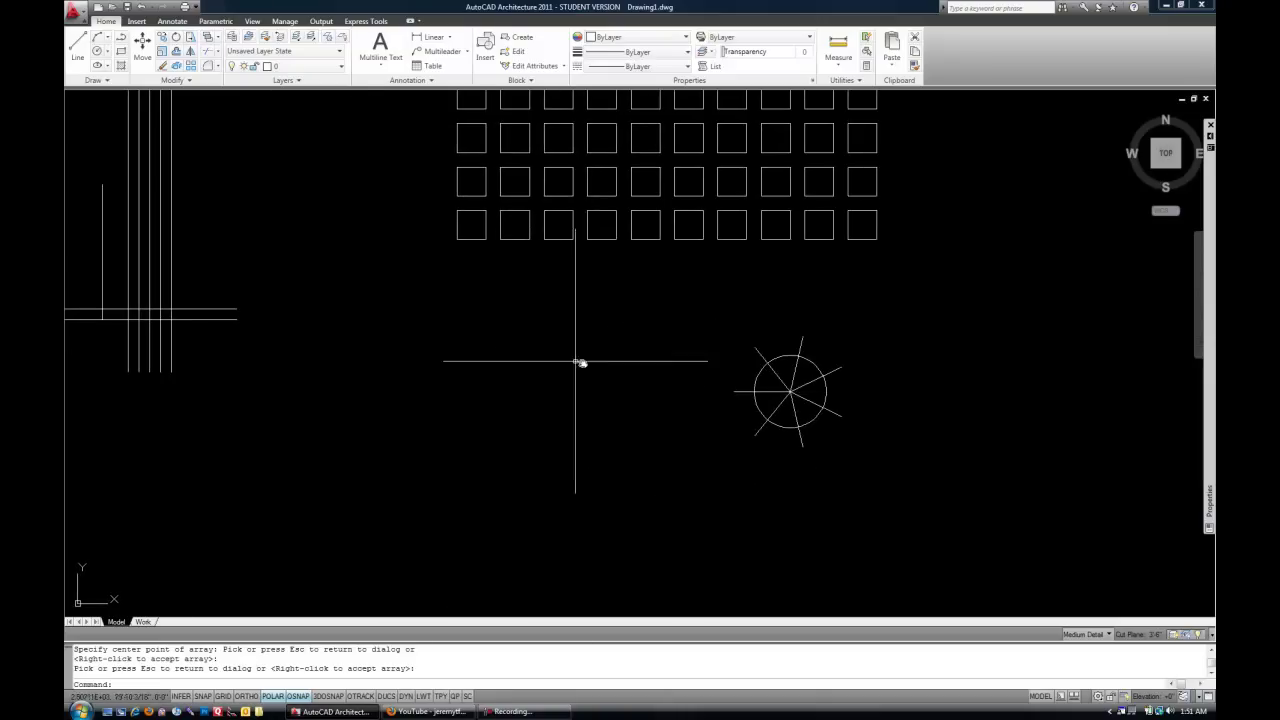
type("pl")
key("Return")
left_click(475, 336)
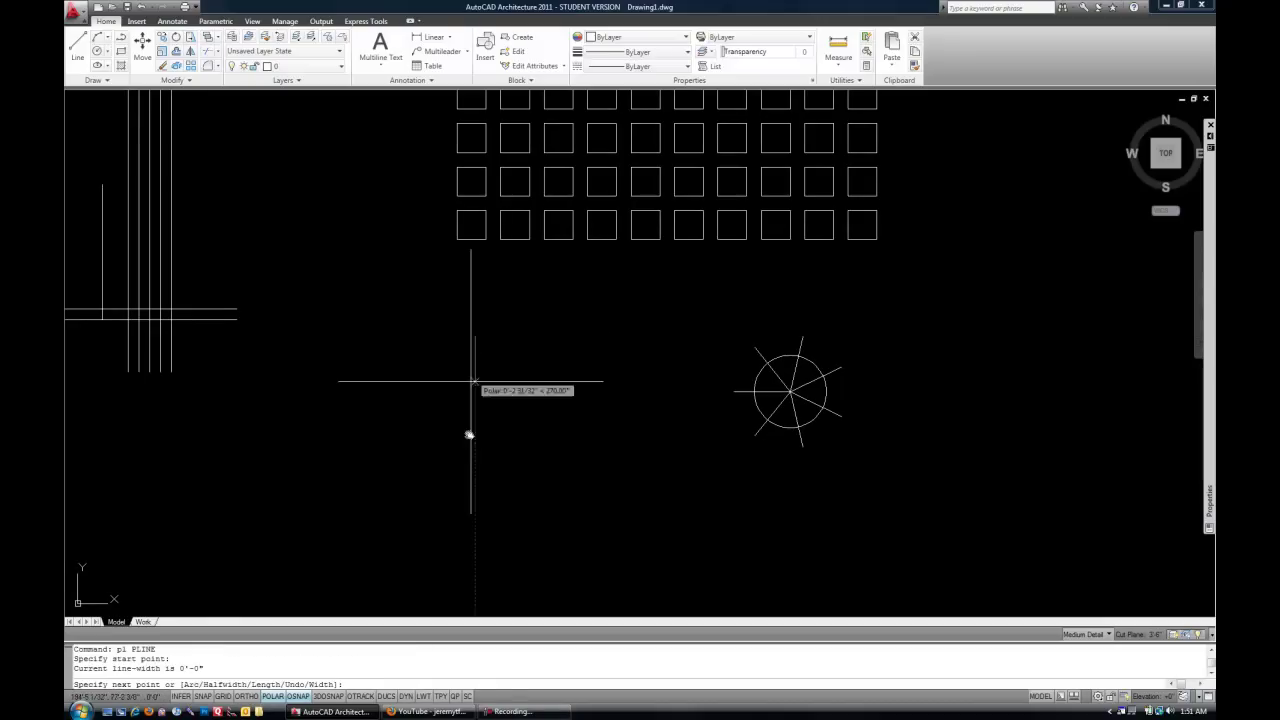
left_click(475, 509)
left_click(604, 509)
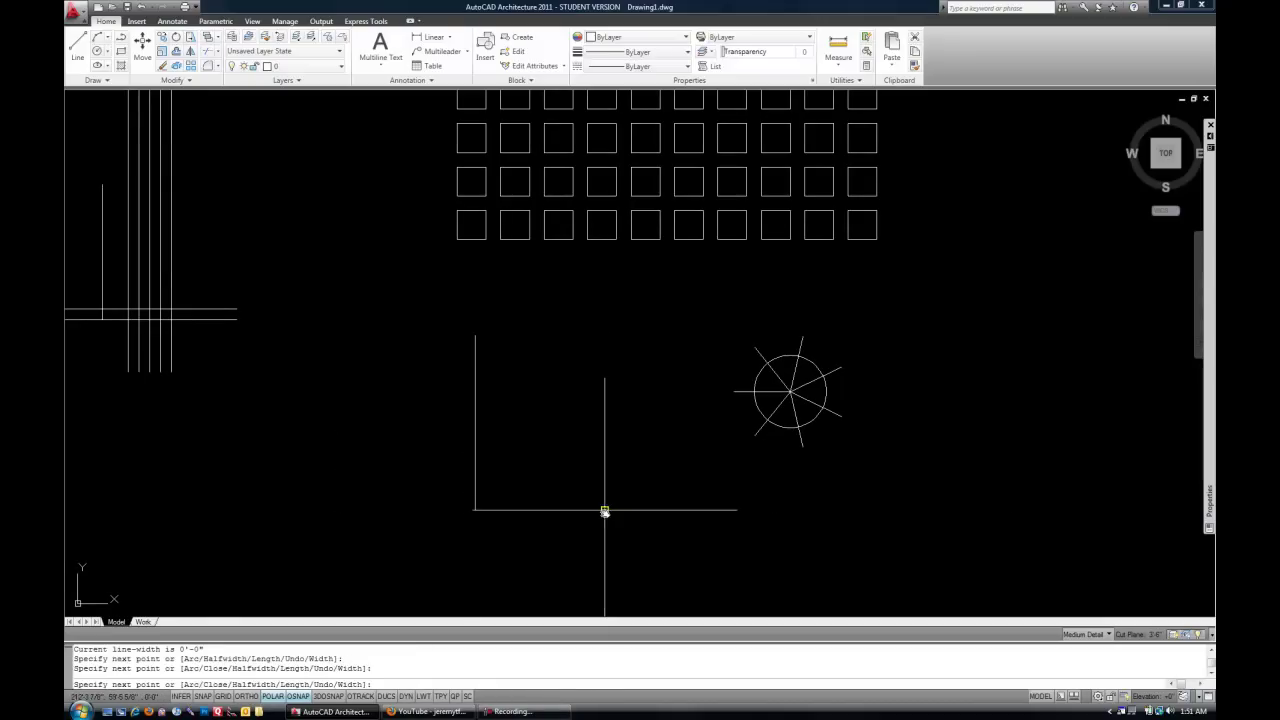
left_click(604, 378)
type("c")
key("Return")
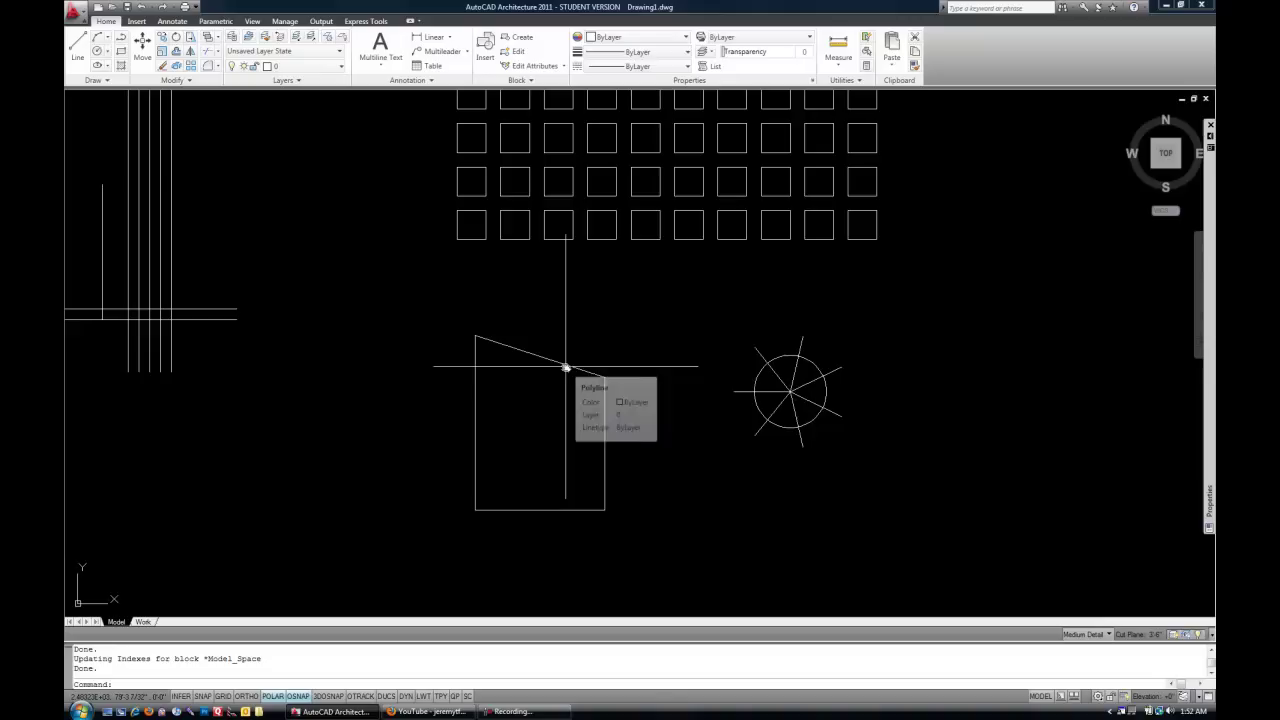
Step: Edit the new four-sided polyline with PEDIT and set the width of all its segments to 3"
mouse_move(566, 368)
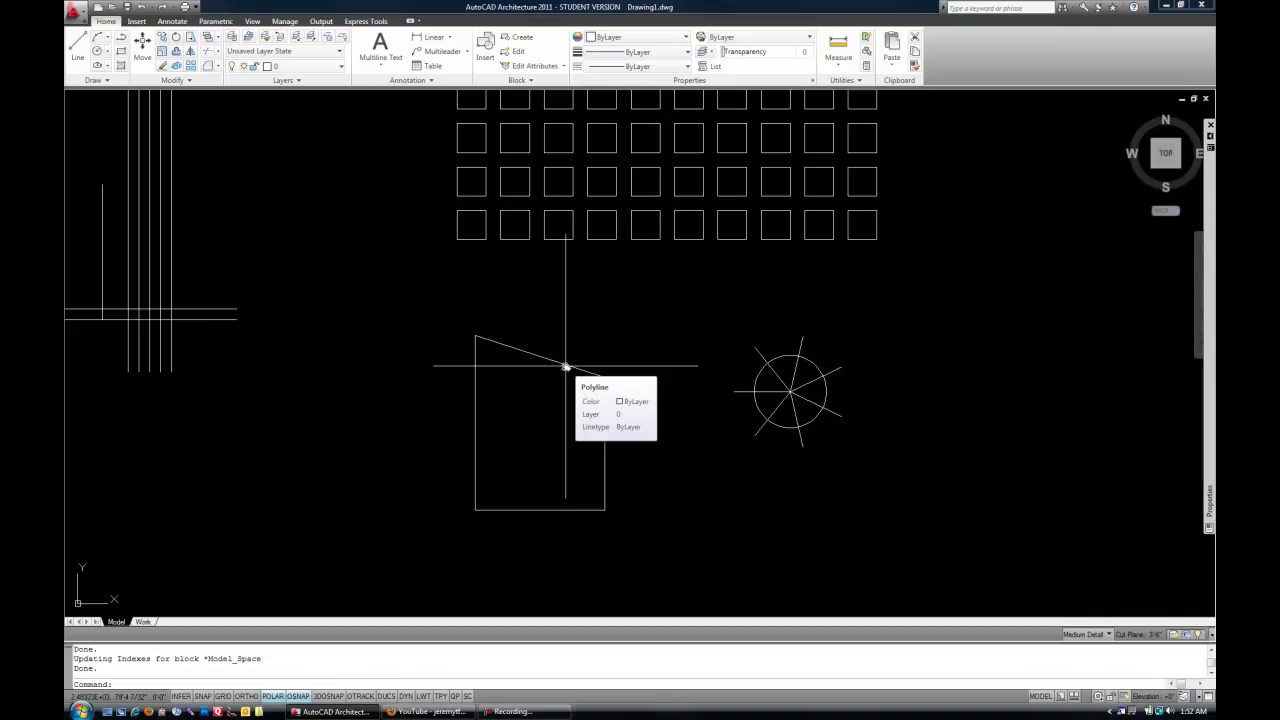
left_click(566, 368)
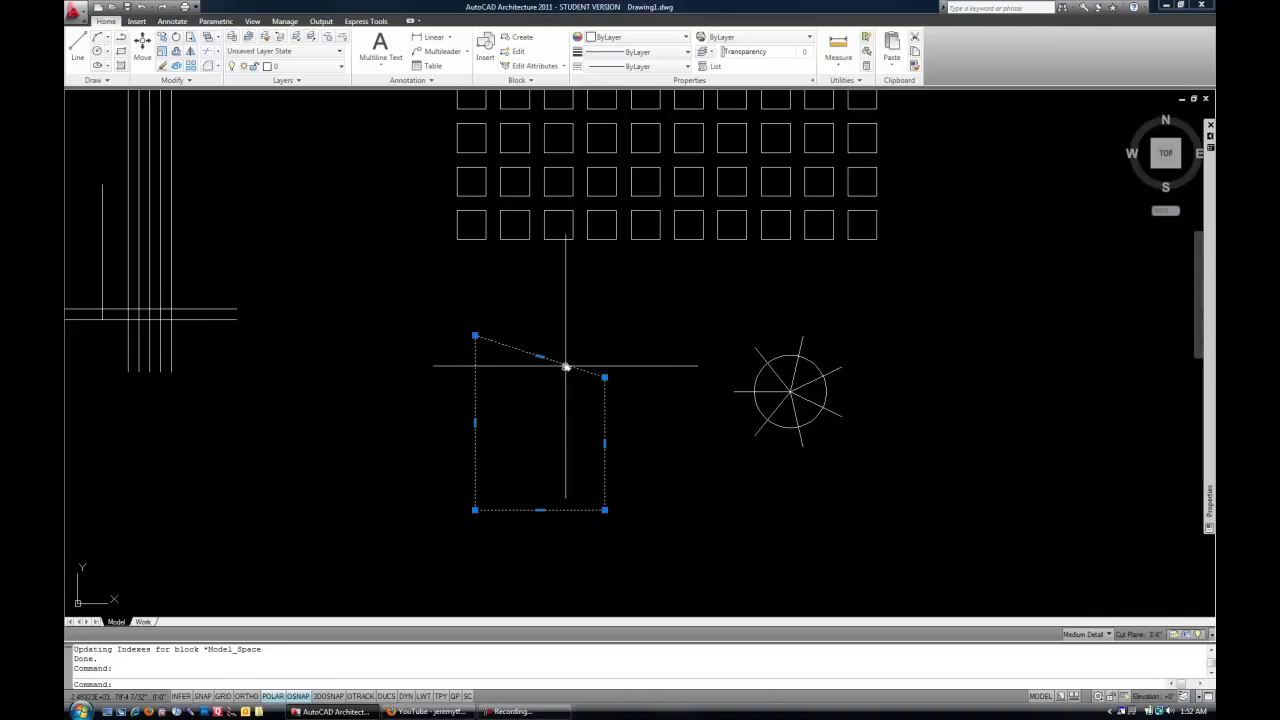
type("pe")
key("Return")
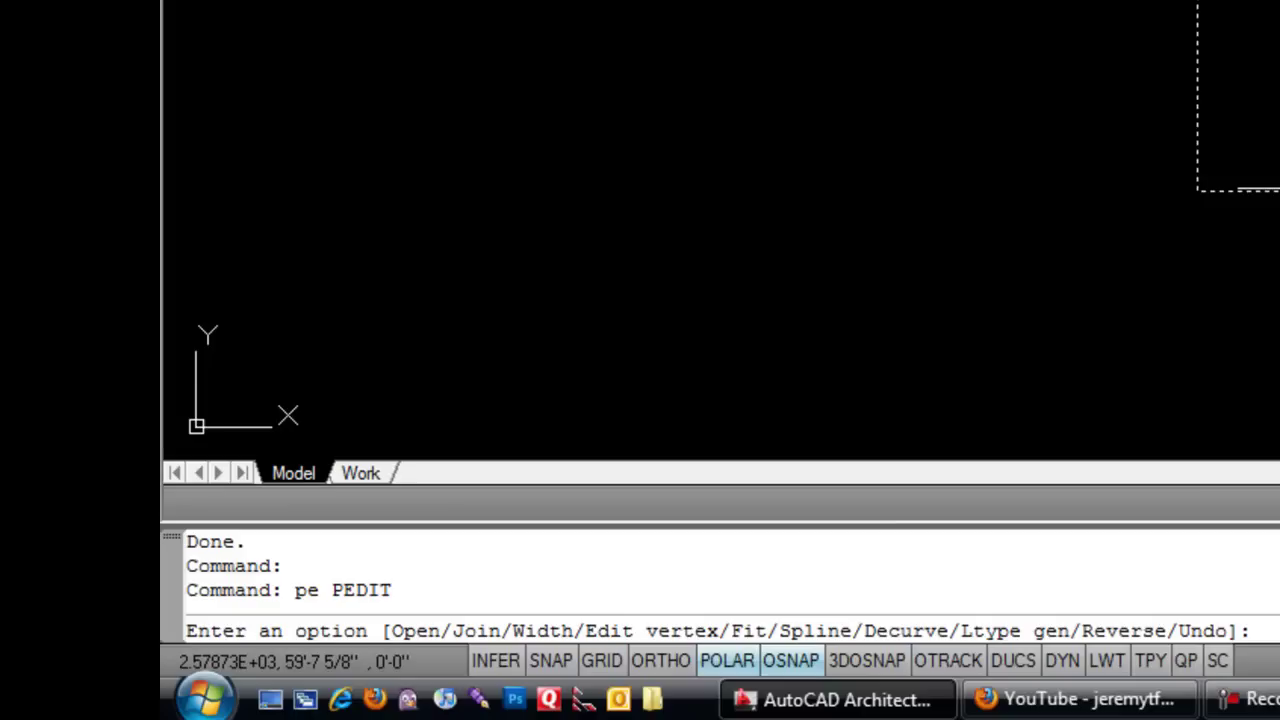
type("w")
key("Return")
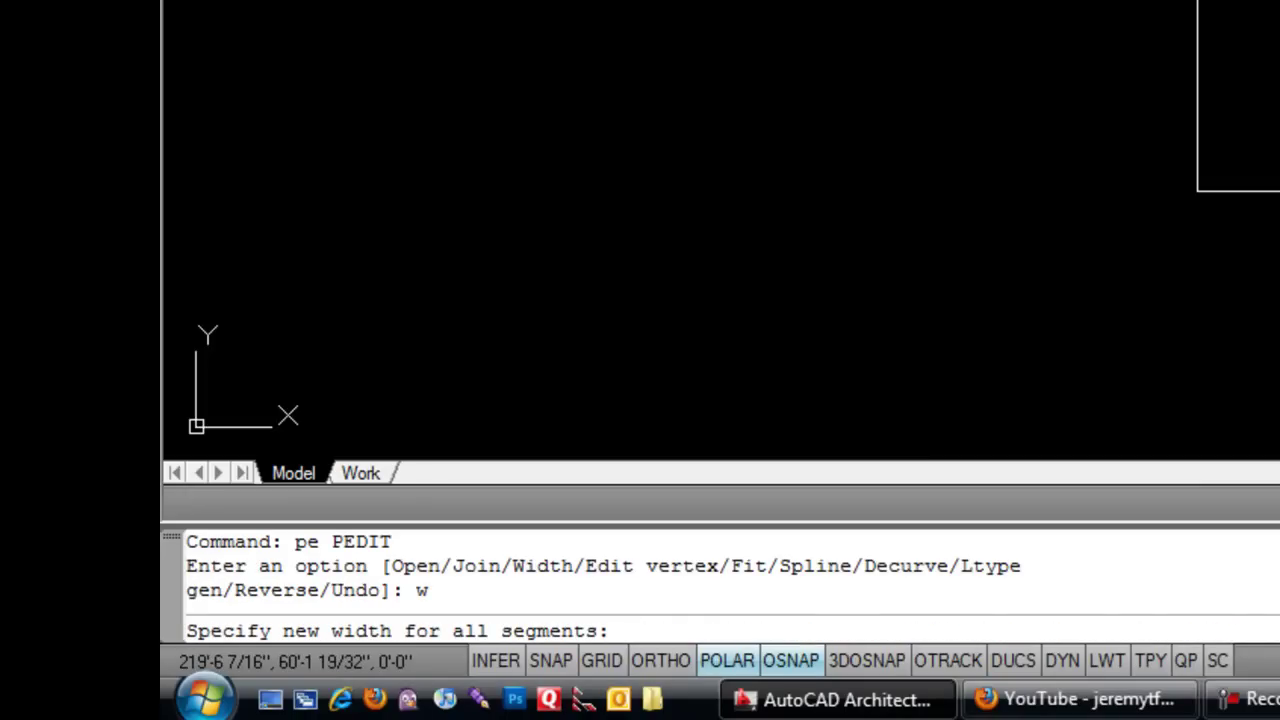
type("3\"")
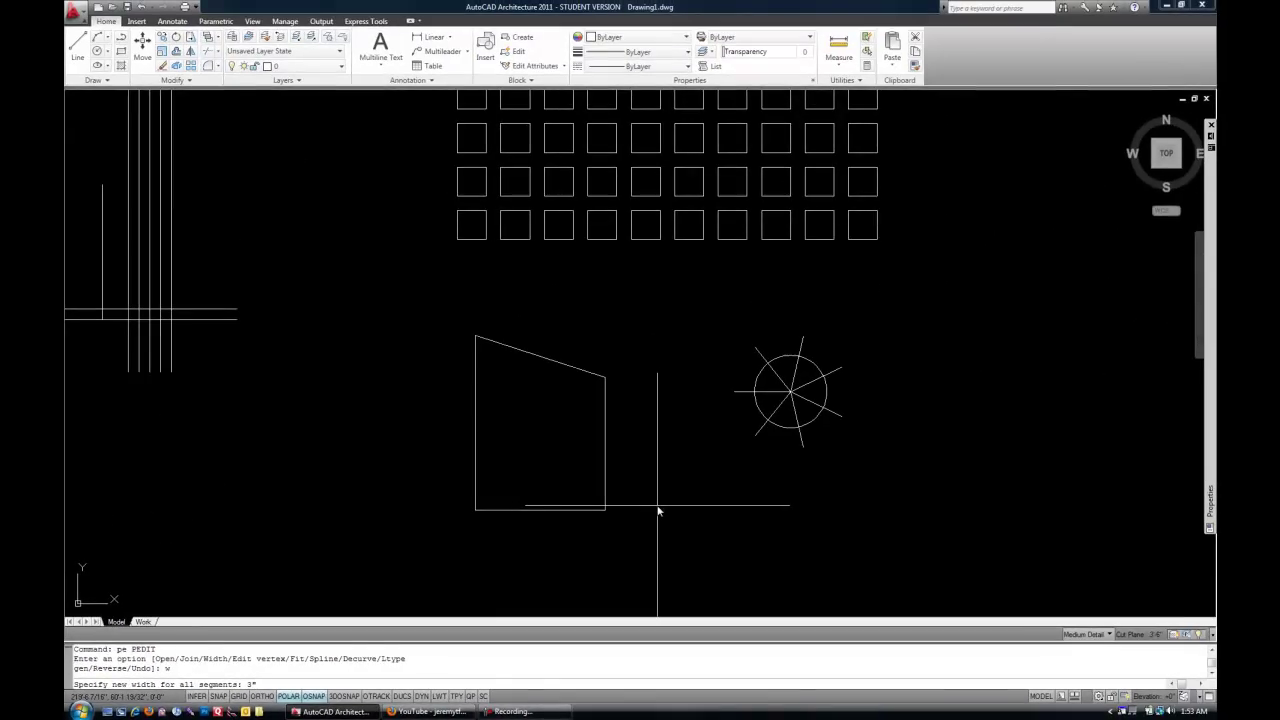
key("Return")
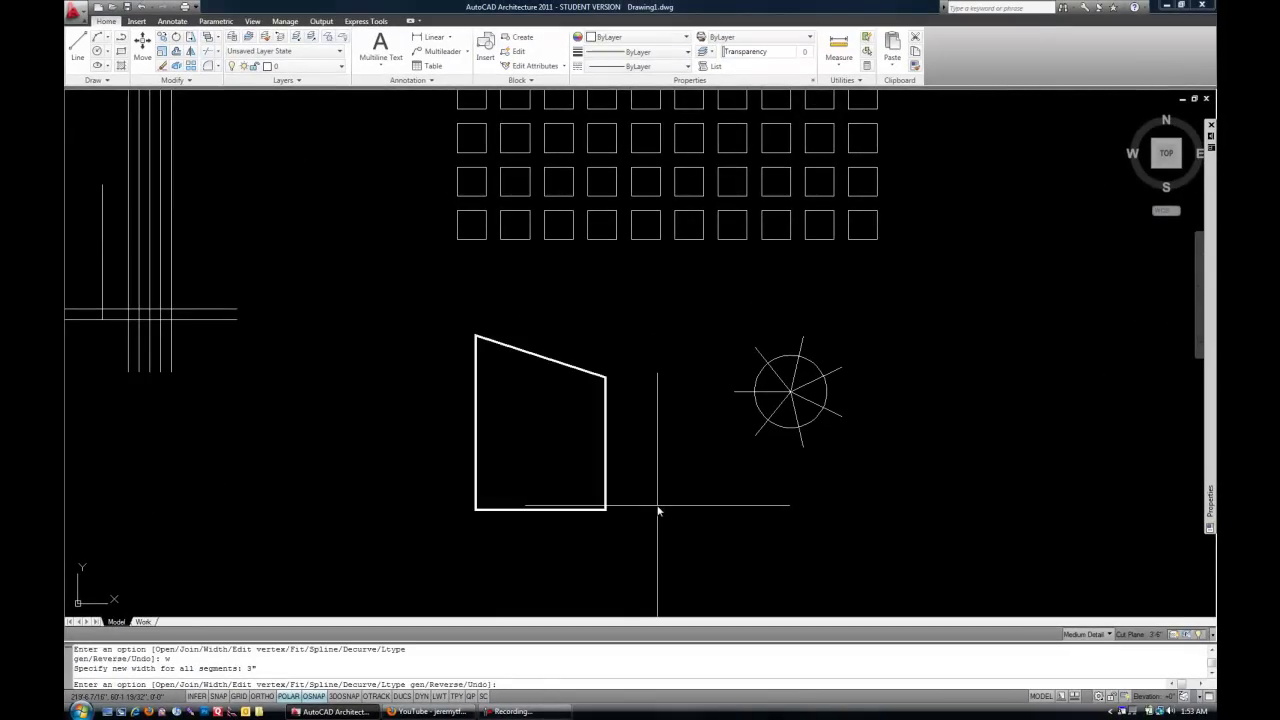
Step: Set the width of all the polyline's segments to 0
scroll(640, 515, "up", 3)
scroll(880, 498, "down", 1)
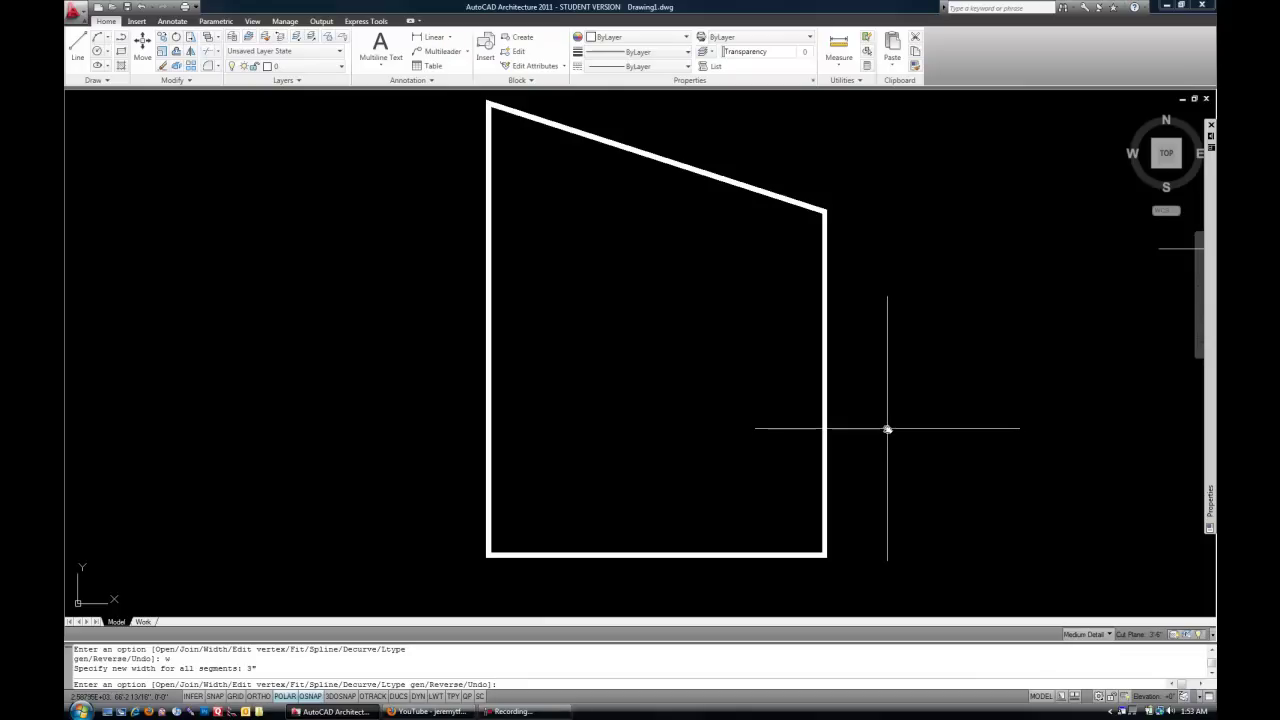
type("w")
key("Return")
type("0")
key("Return")
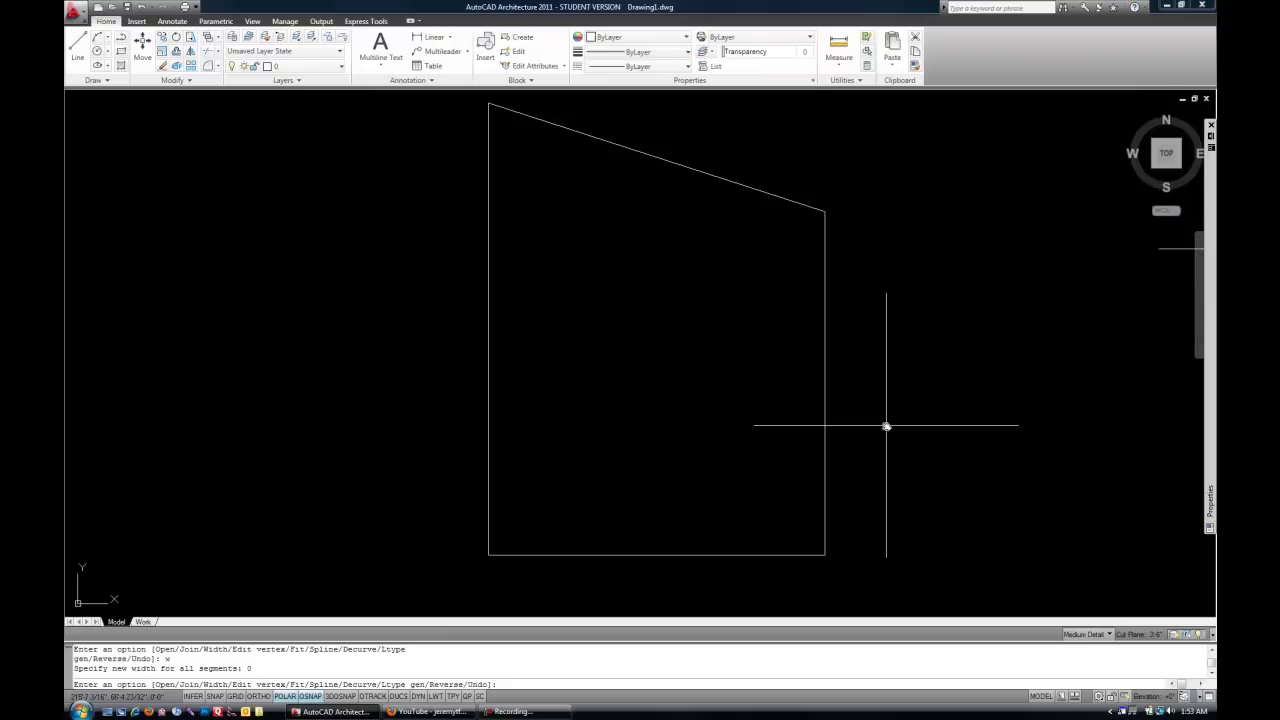
Step: Edit the polyline's vertices and insert a new vertex after the lower-left corner, raised above the middle of the bottom edge
type("e")
key("Return")
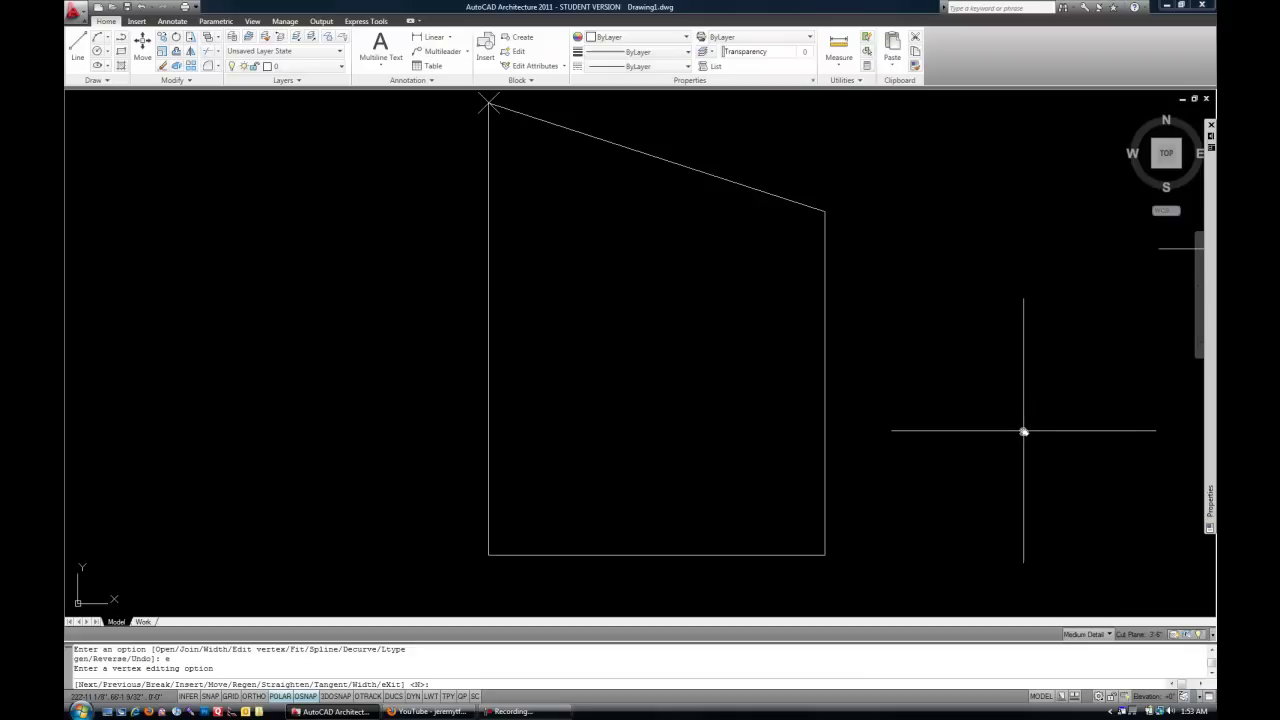
type("n")
key("Return")
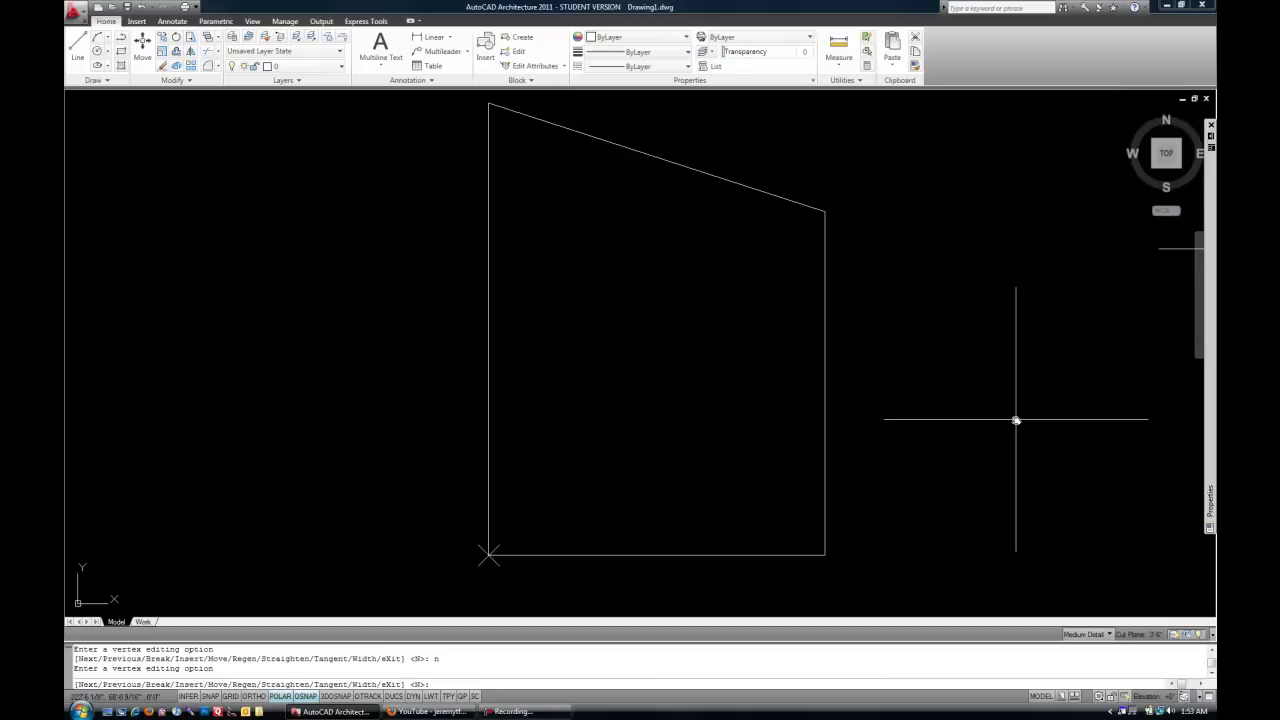
type("i")
key("Return")
left_click(650, 466)
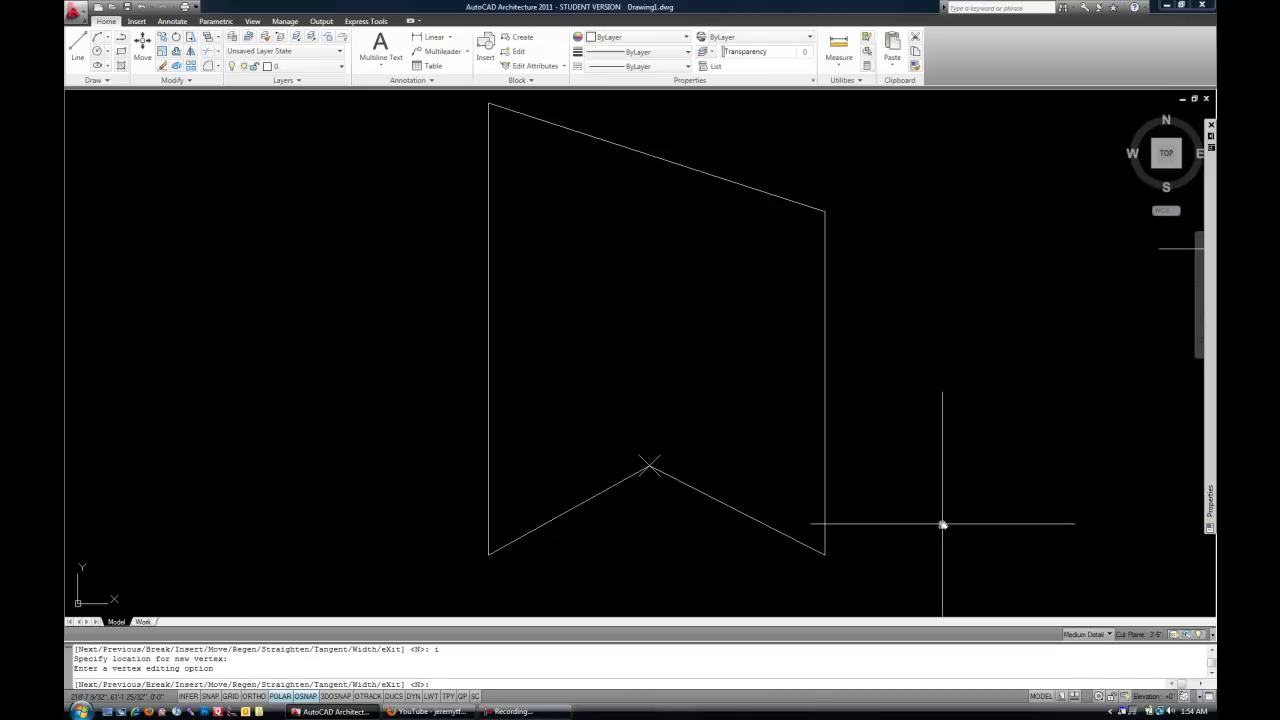
Step: Step the vertex marker forward to the upper-right corner and back to the upper-left start vertex, and leave PEDIT
key("Return")
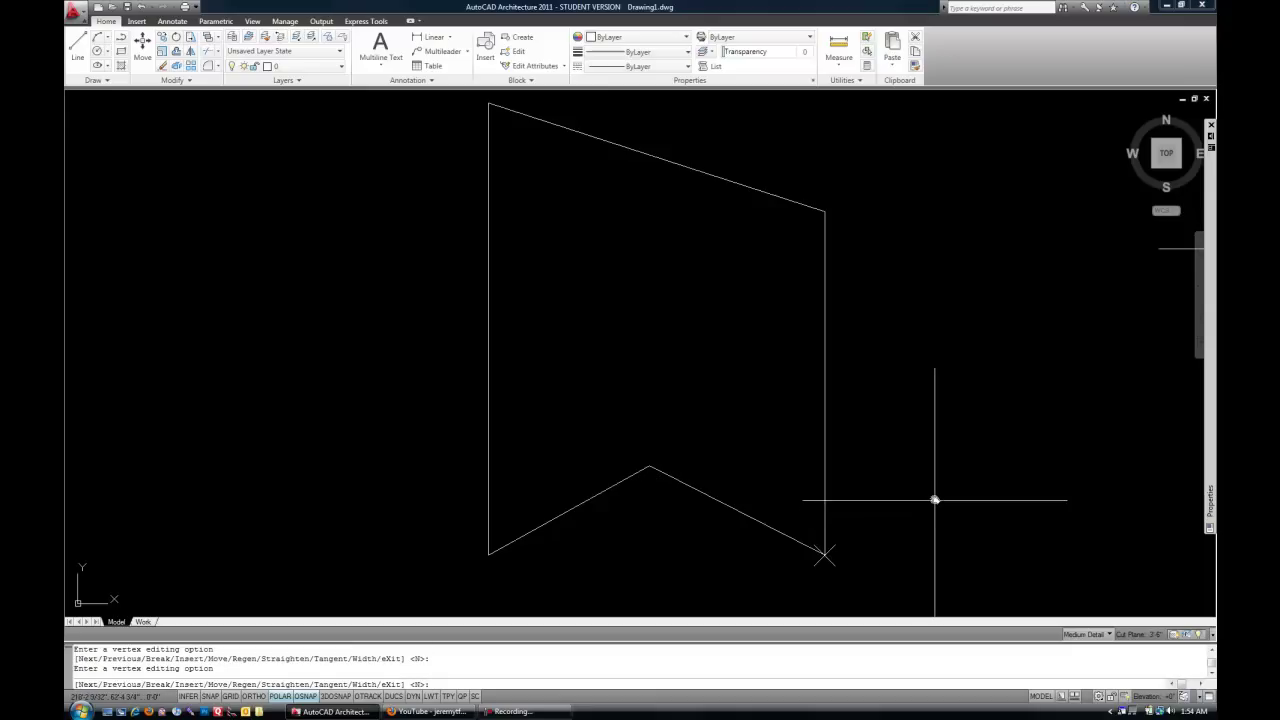
key("Return")
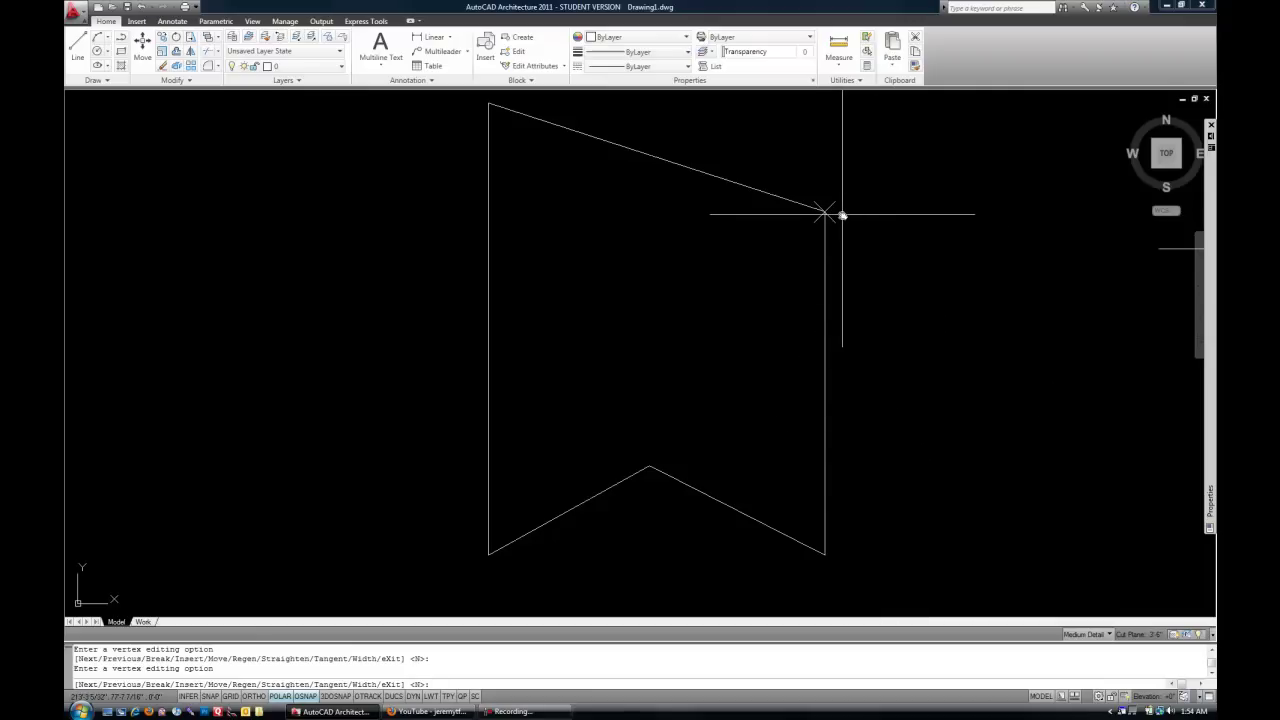
type("p")
key("Return")
key("Return")
key("Return")
key("Return")
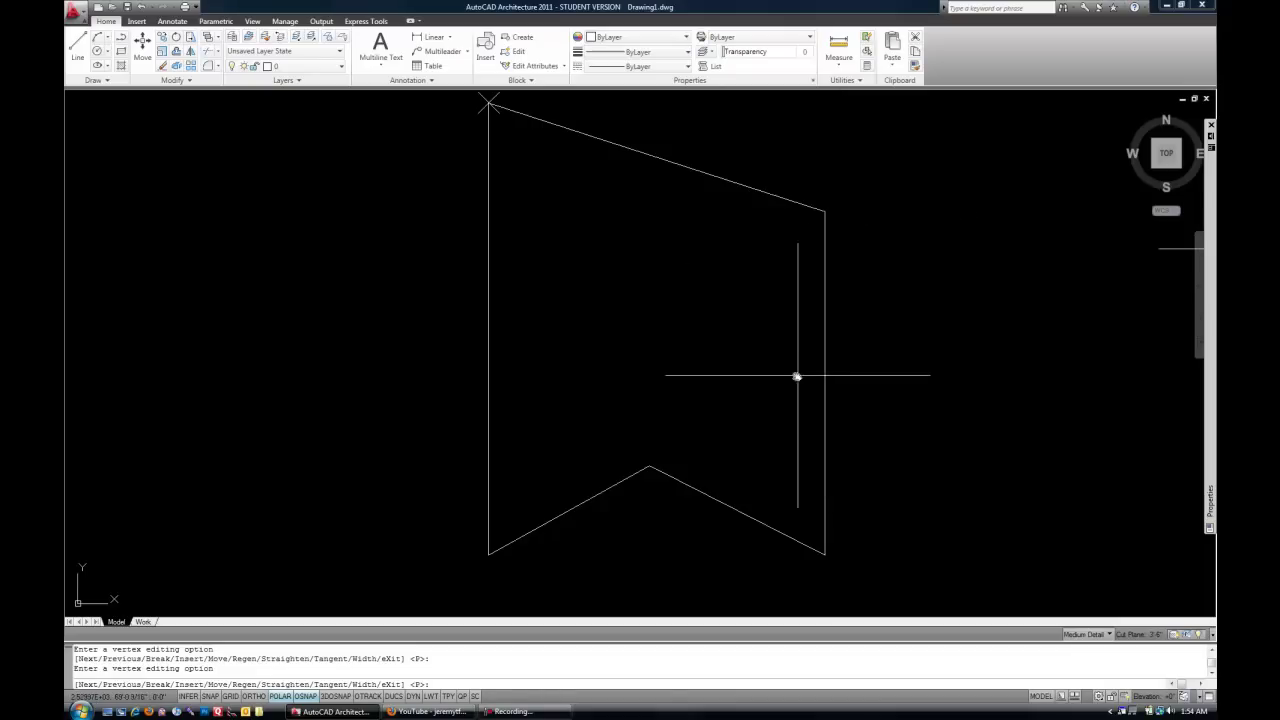
key("Escape")
key("Escape")
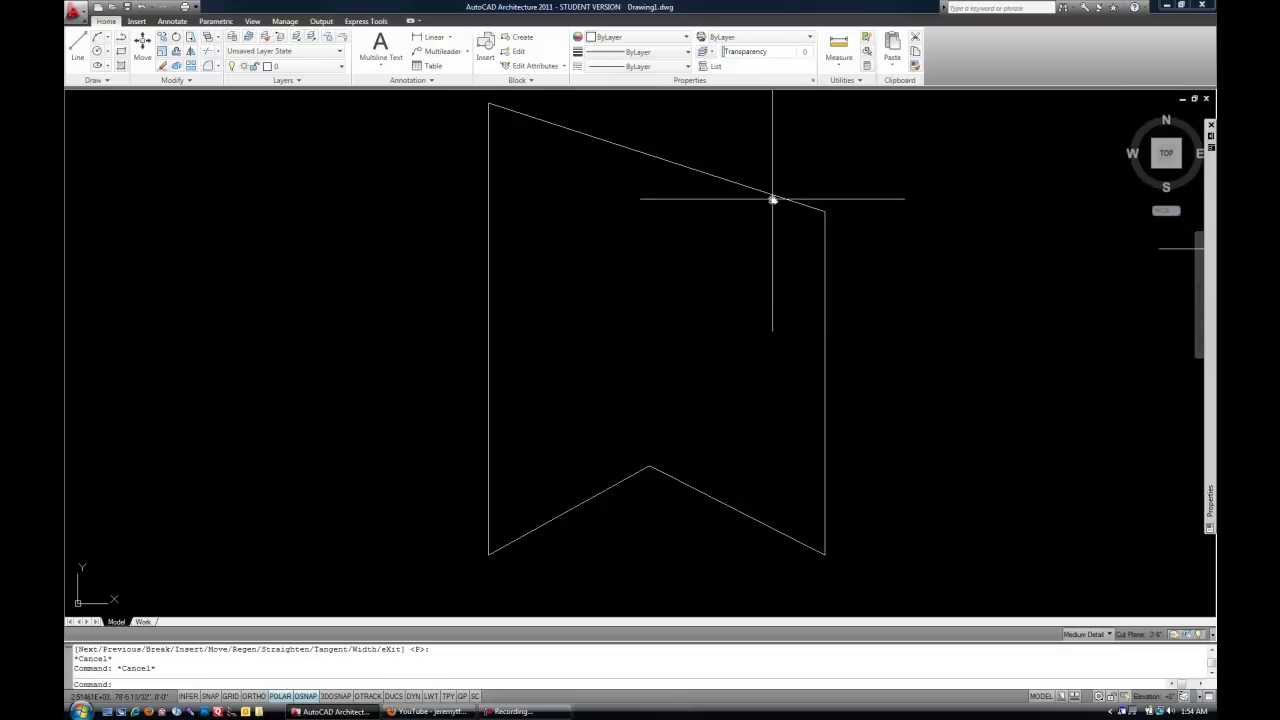
Step: Select the five-sided polyline, examine its geometry properties, and clear the selection
left_click(772, 199)
mouse_move(1210, 370)
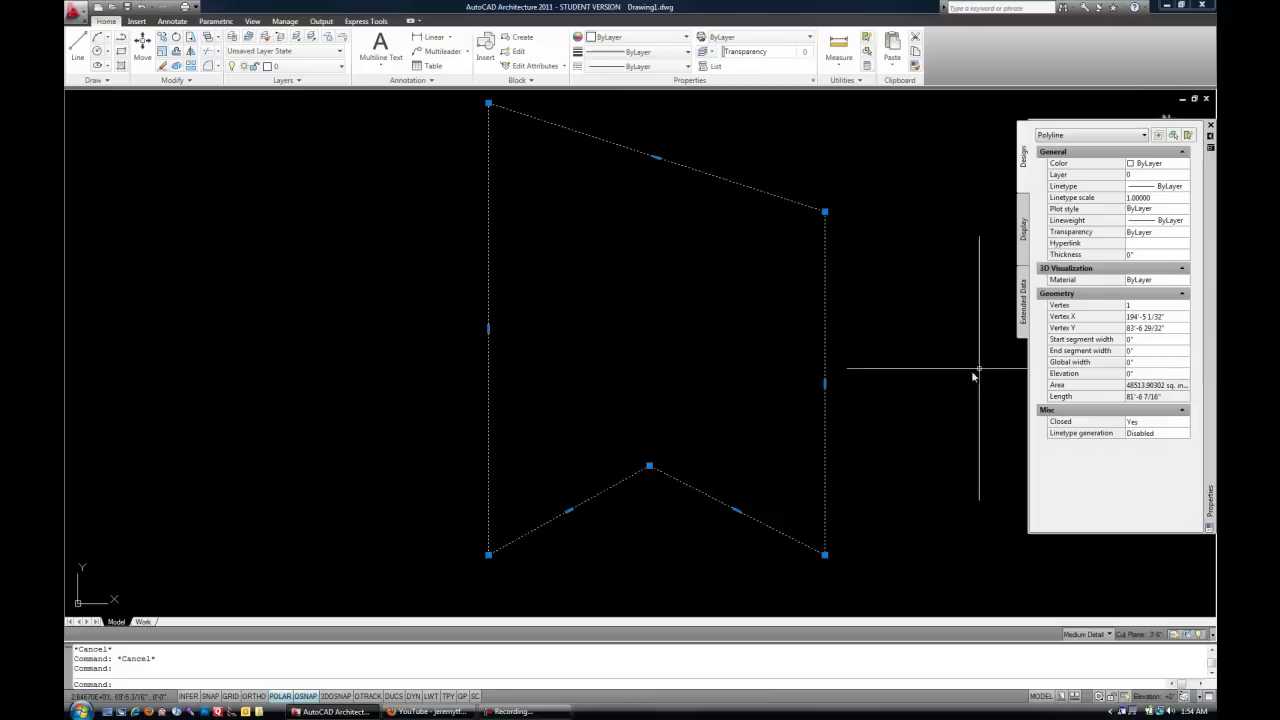
key("Escape")
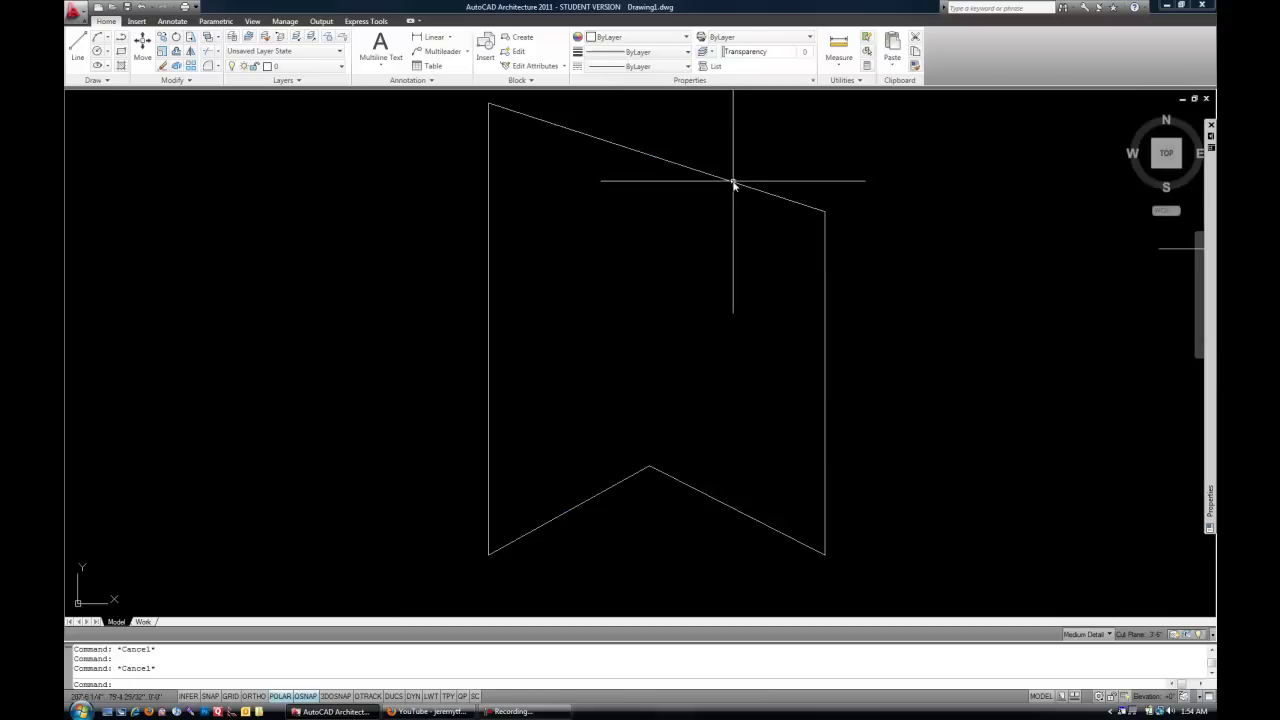
left_click(733, 183)
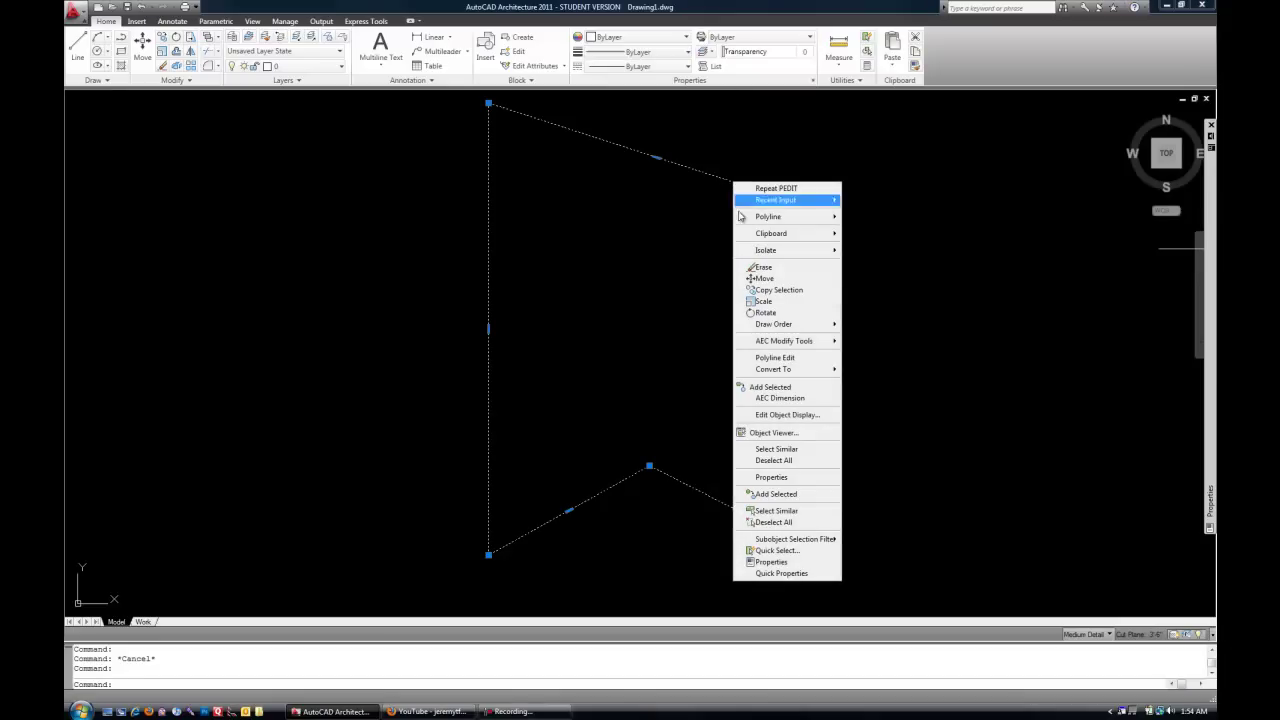
left_click(765, 563)
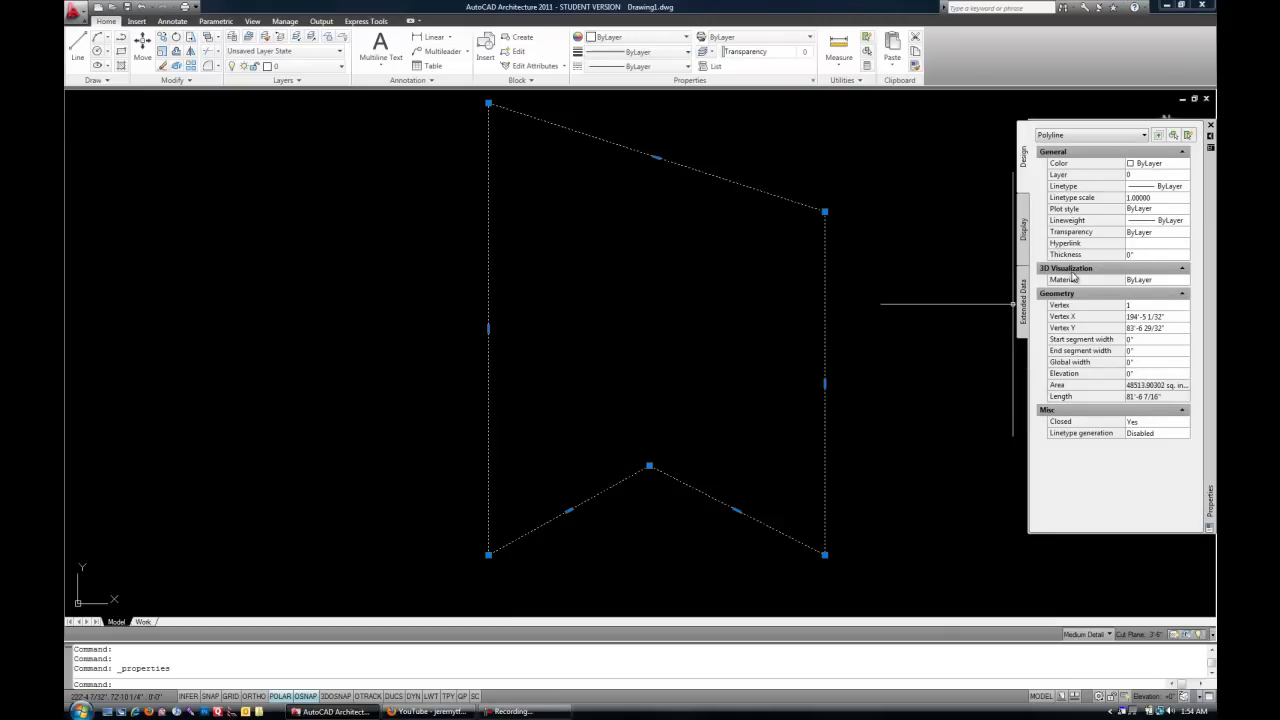
key("Escape")
key("Escape")
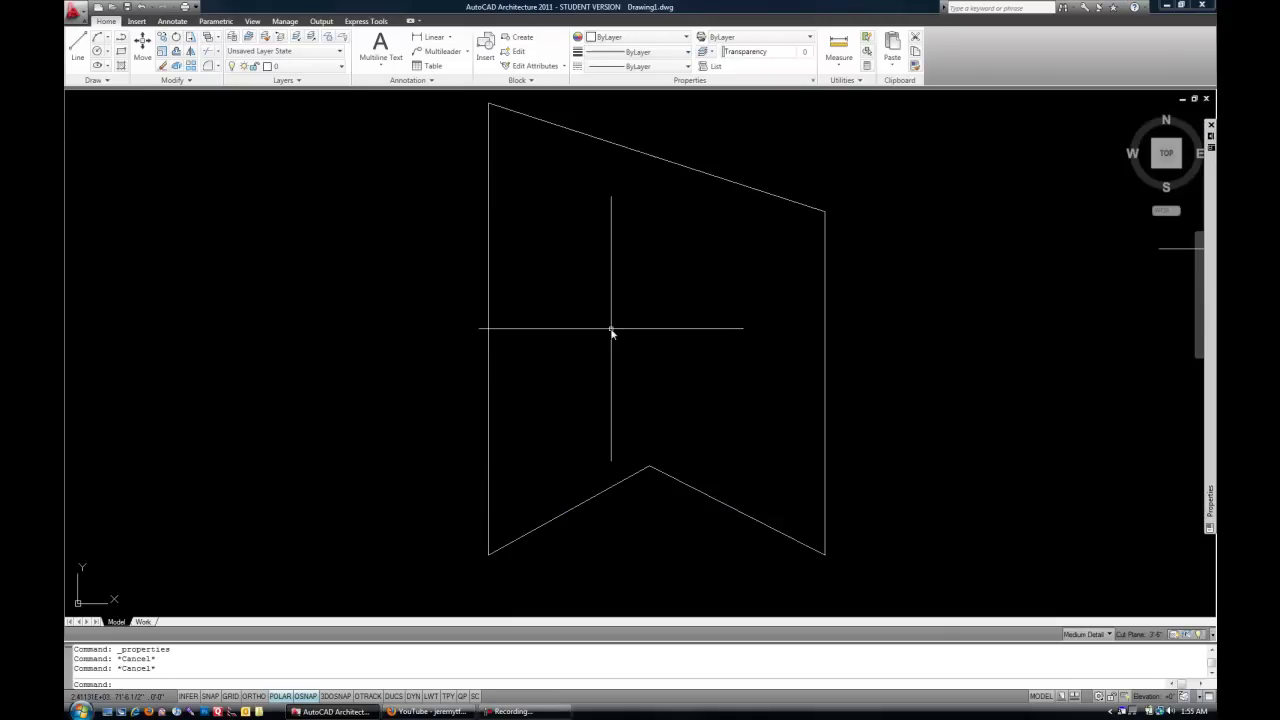
Step: Open the object properties with the CH command, select the polyline to read its area and length, and deselect it
type("ch")
key("Return")
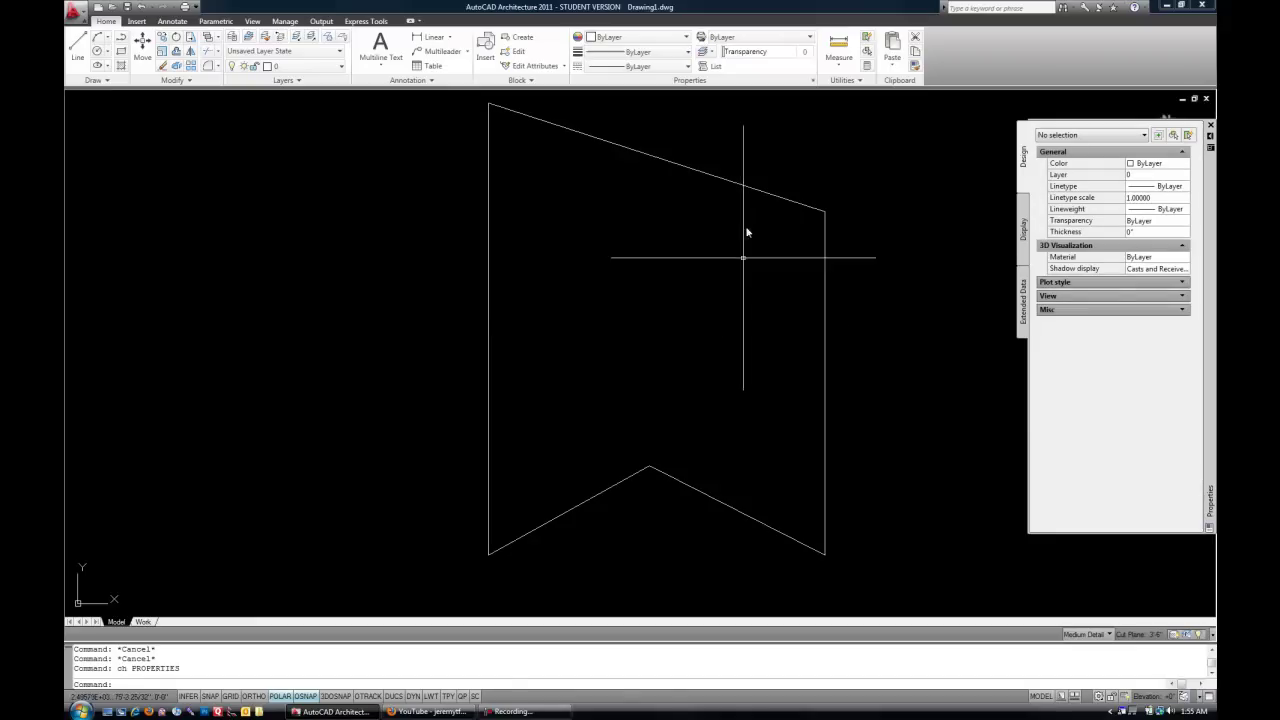
left_click(754, 192)
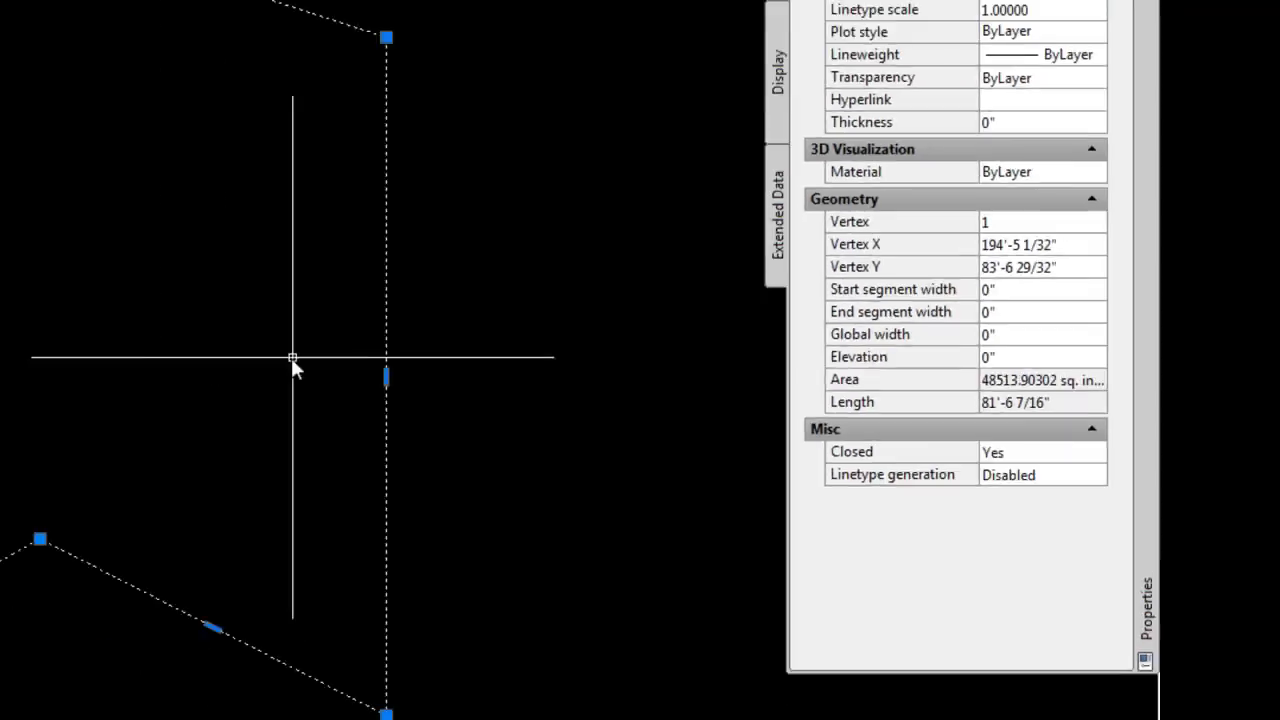
key("Escape")
key("Escape")
Step: Measure the polyline's sloping upper edge from its upper-left to its upper-right corner with DIST
scroll(724, 337, "down", 4)
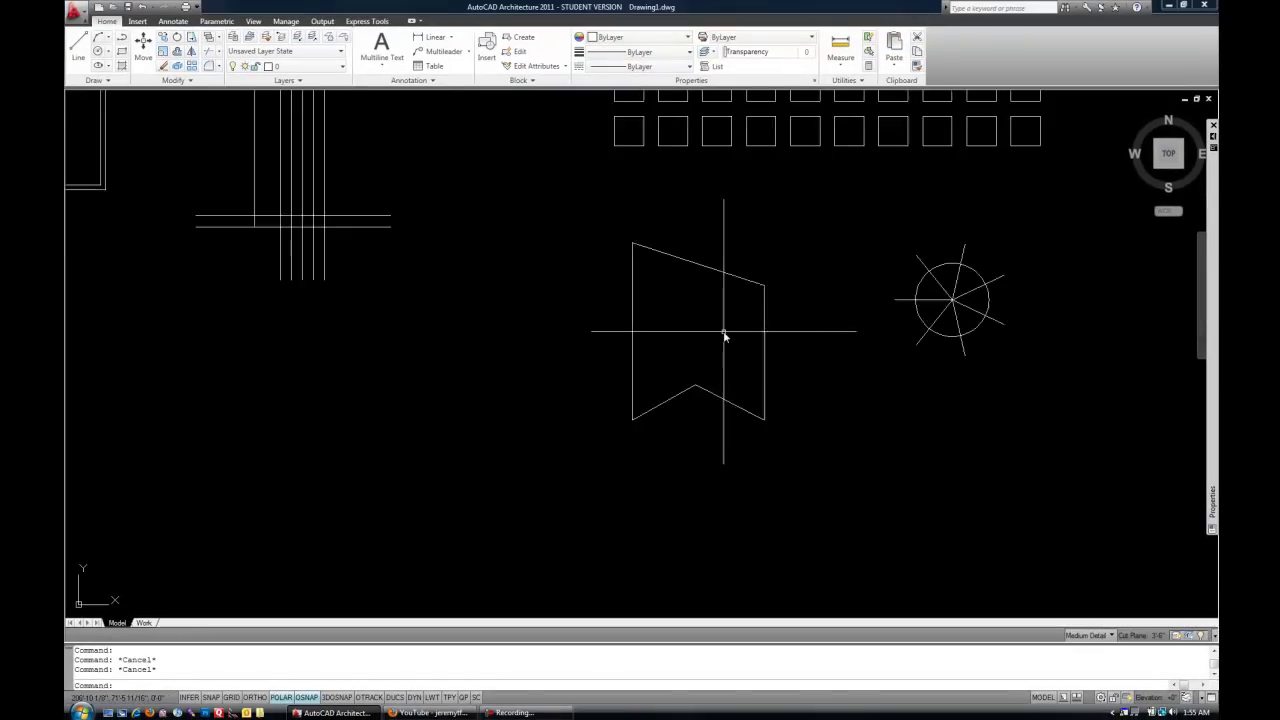
scroll(724, 337, "down", 3)
middle_click_drag(689, 250, 711, 360)
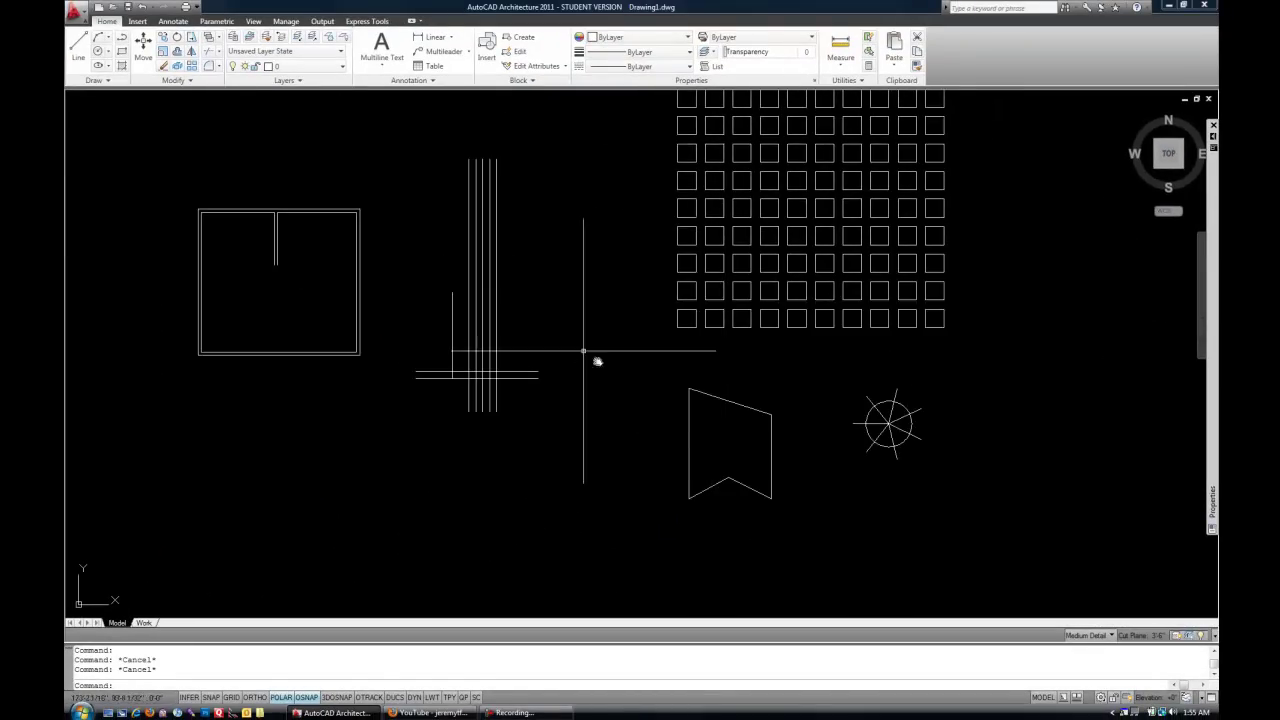
scroll(749, 459, "up", 3)
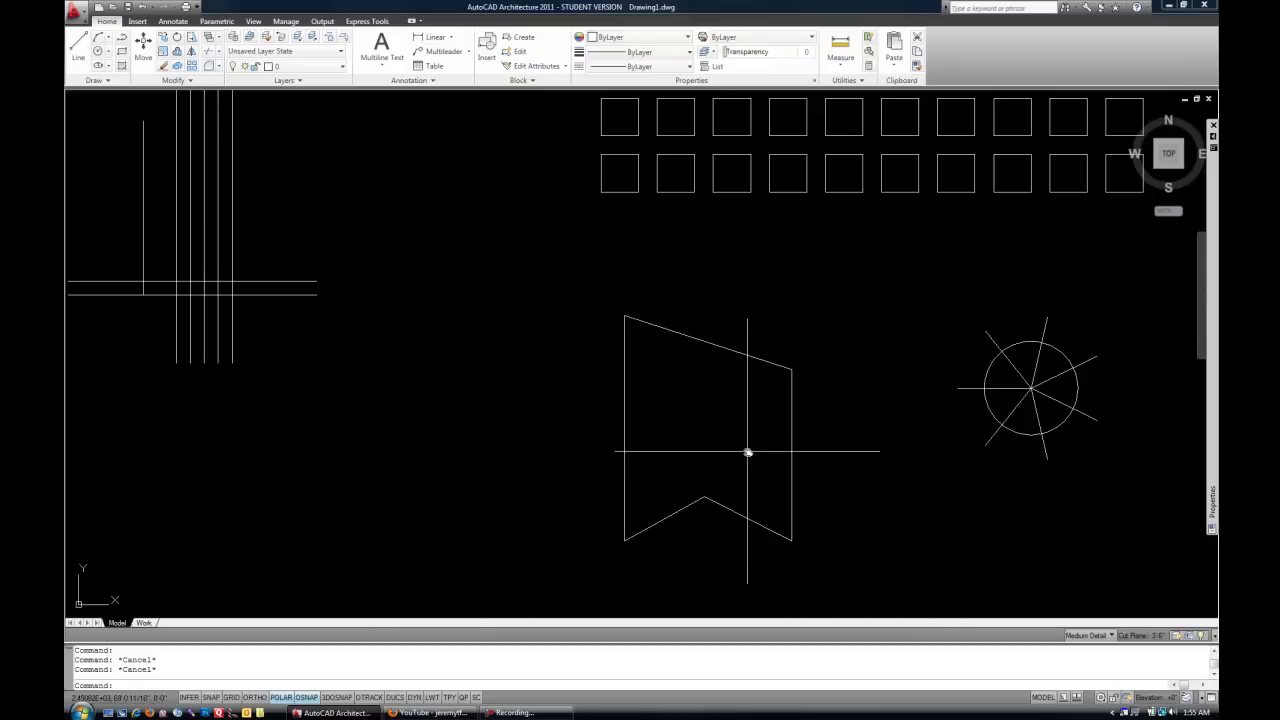
middle_click_drag(748, 453, 747, 436)
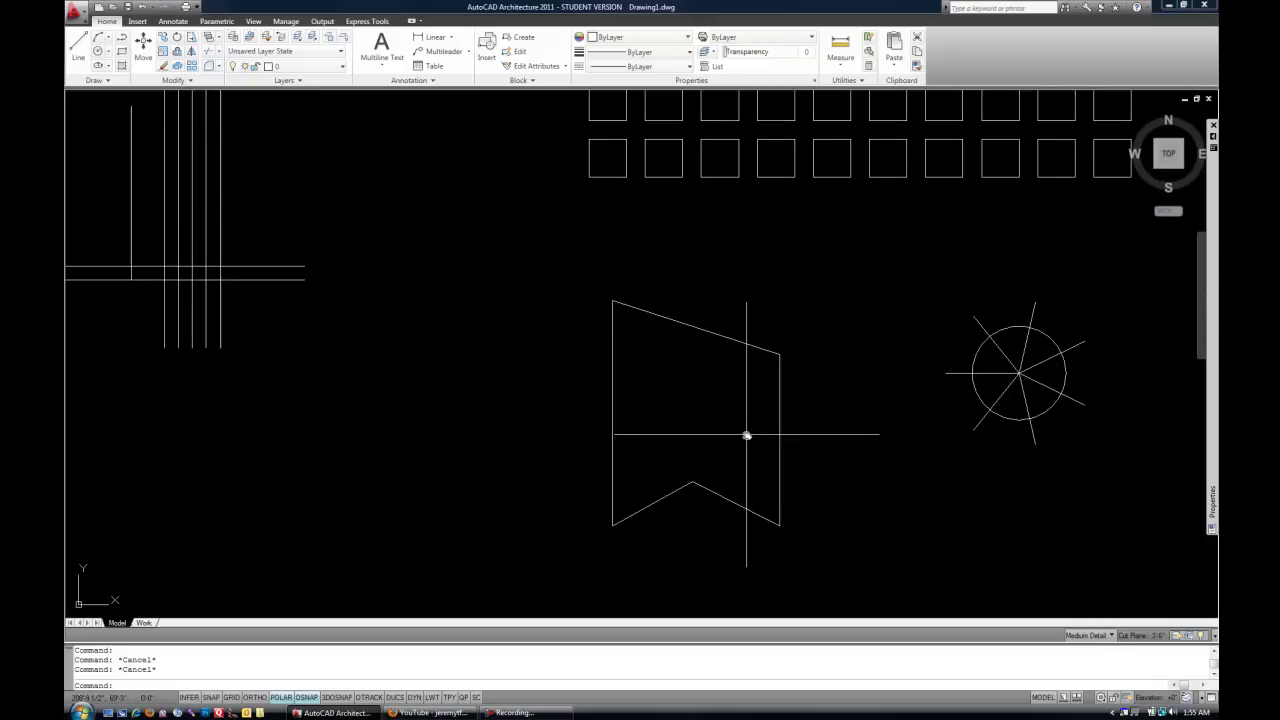
type("di")
key("Return")
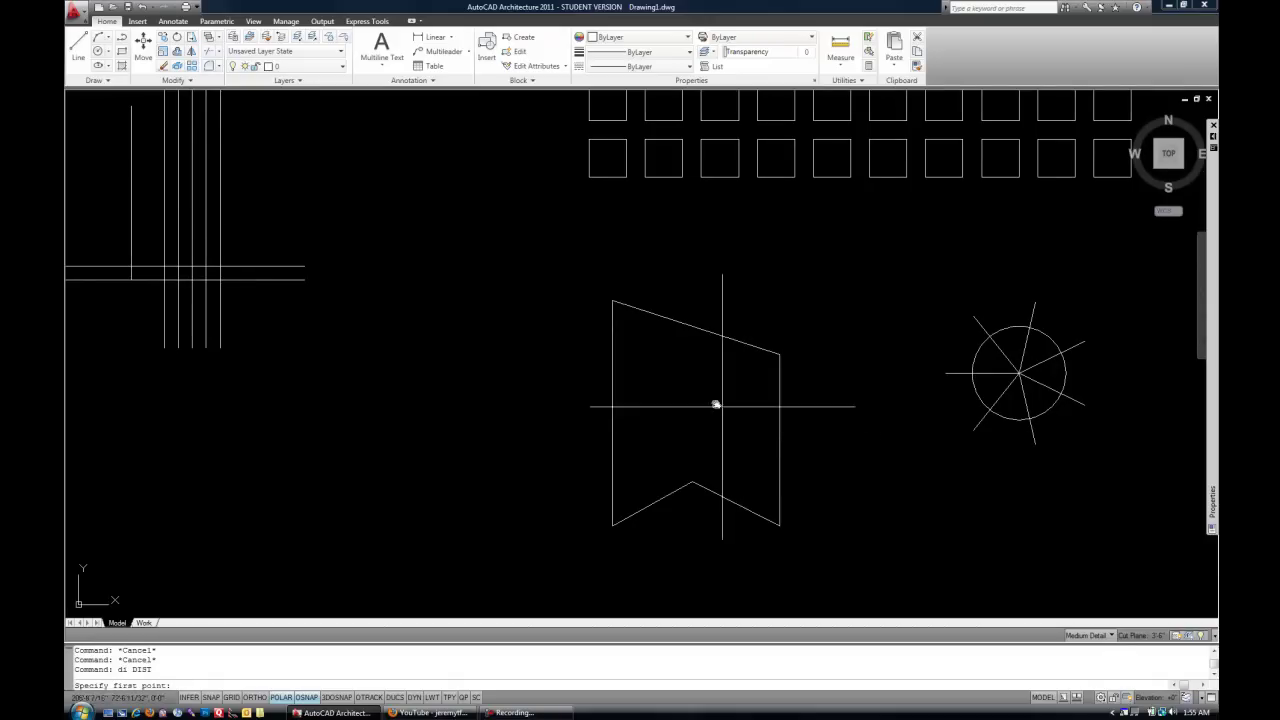
left_click(616, 299)
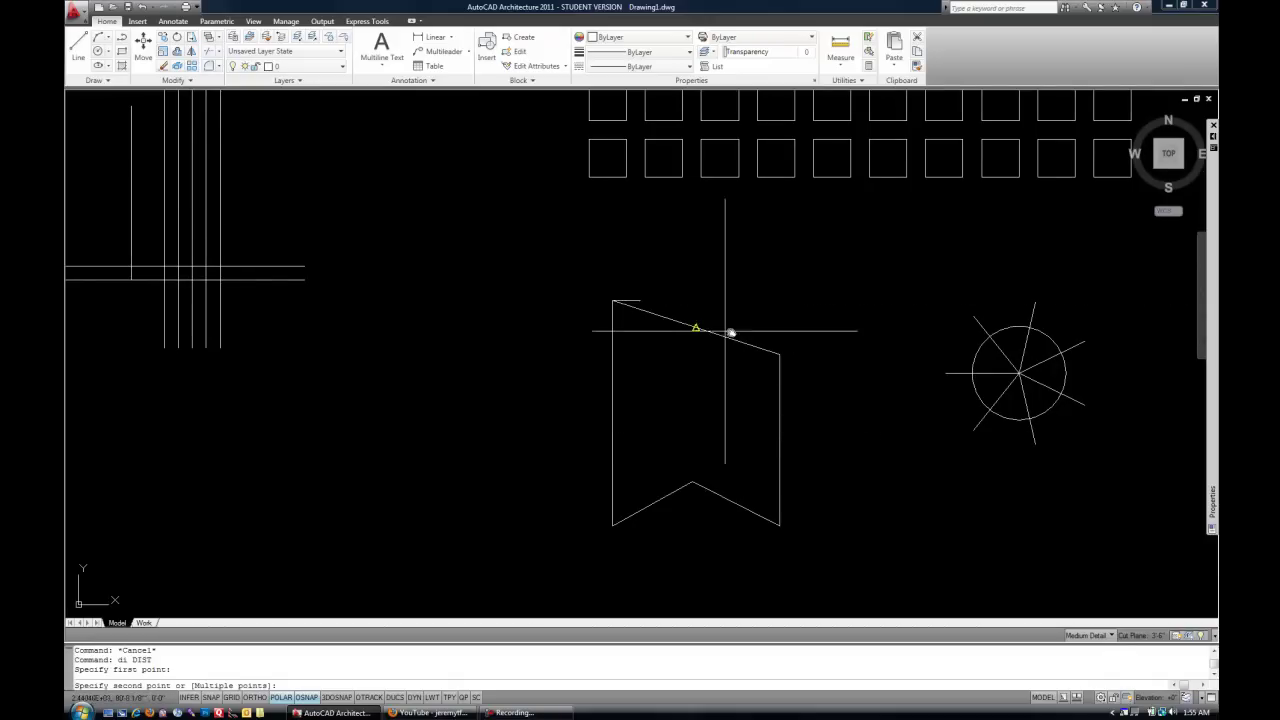
left_click(775, 354)
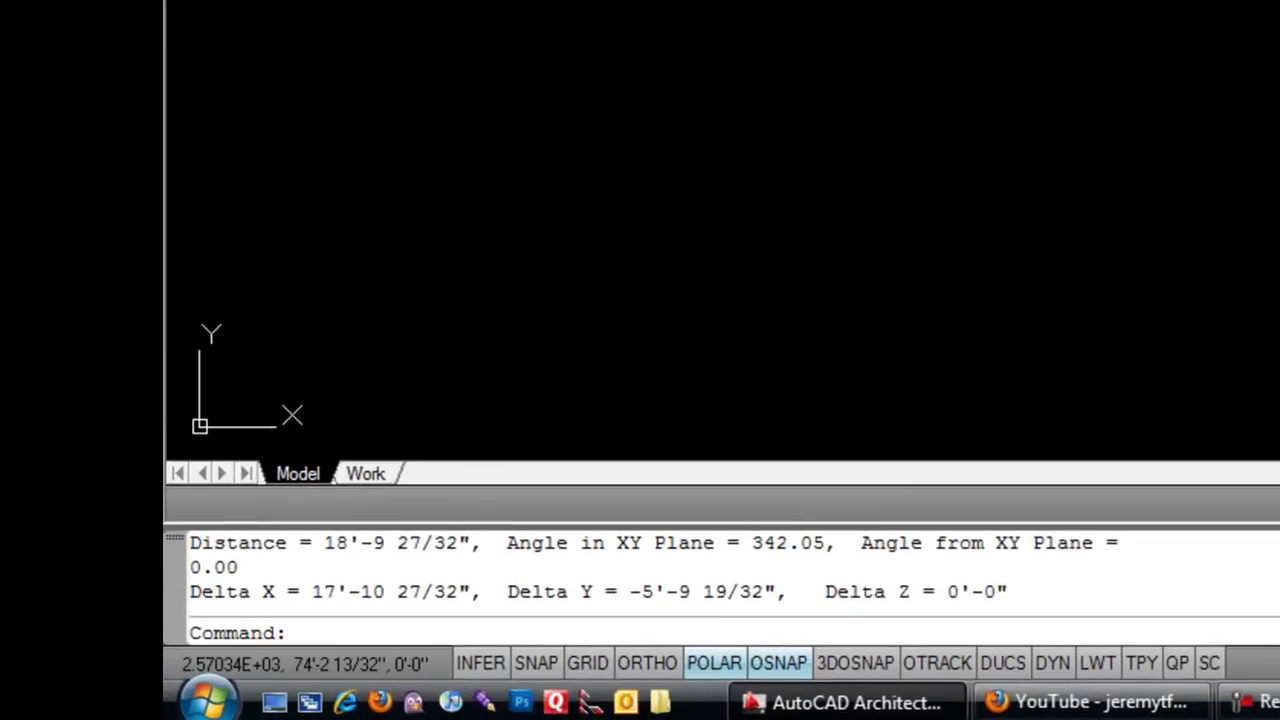